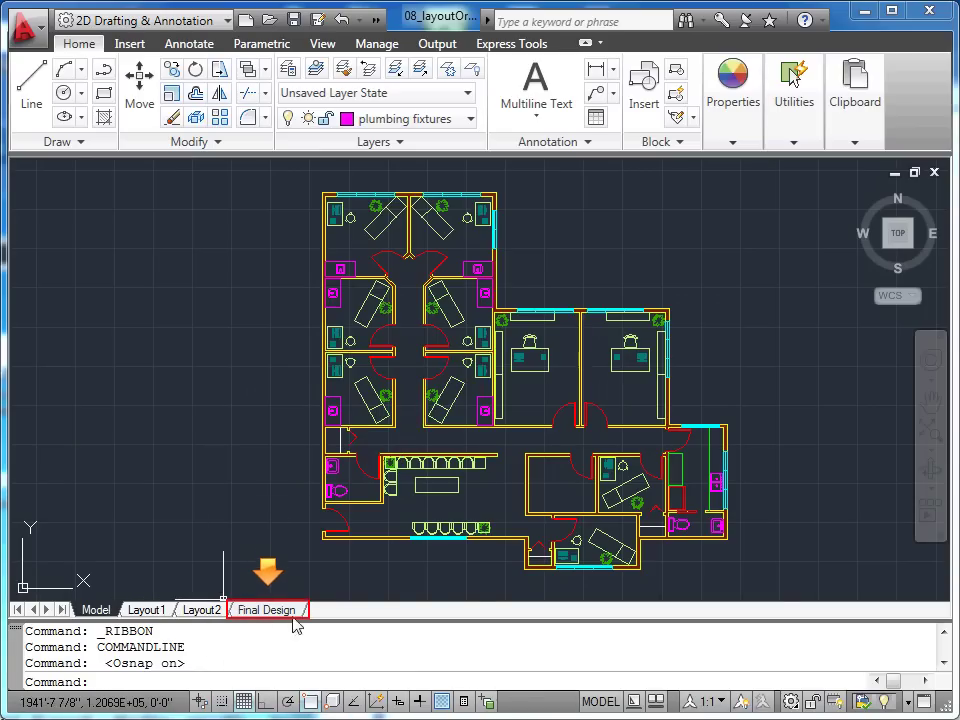
Step: Switch to the Final Design layout sheet and zoom toward its OV1 title block
left_click(300, 610)
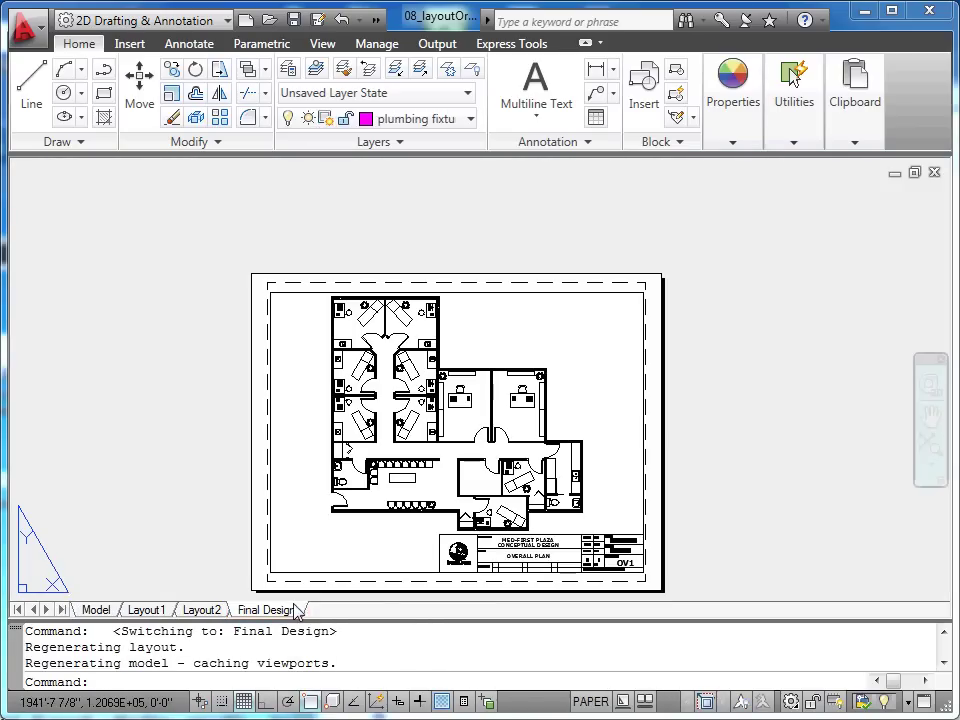
middle_click_drag(771, 456, 828, 401)
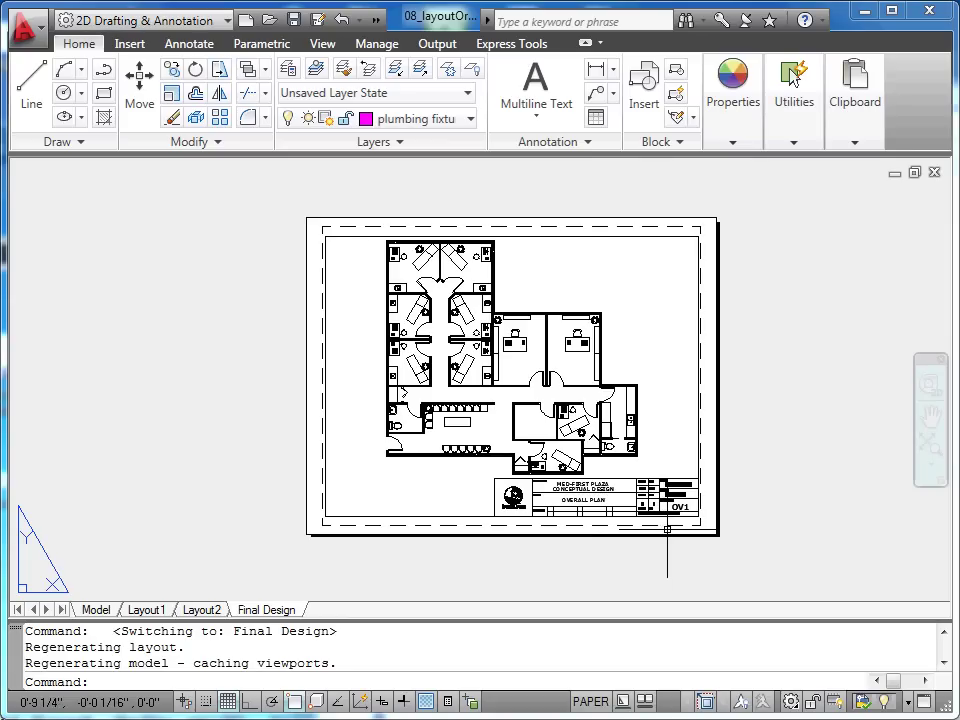
scroll(690, 511, "up", 2)
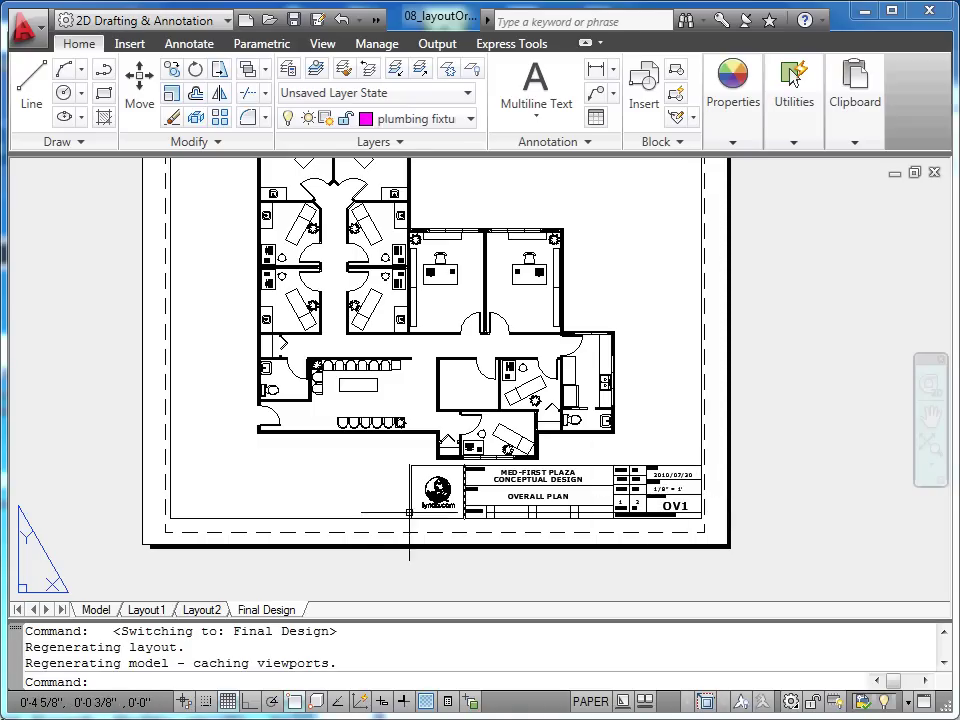
Step: Rename the Final Design layout tab to OV1, matching its sheet number
double_click(265, 612)
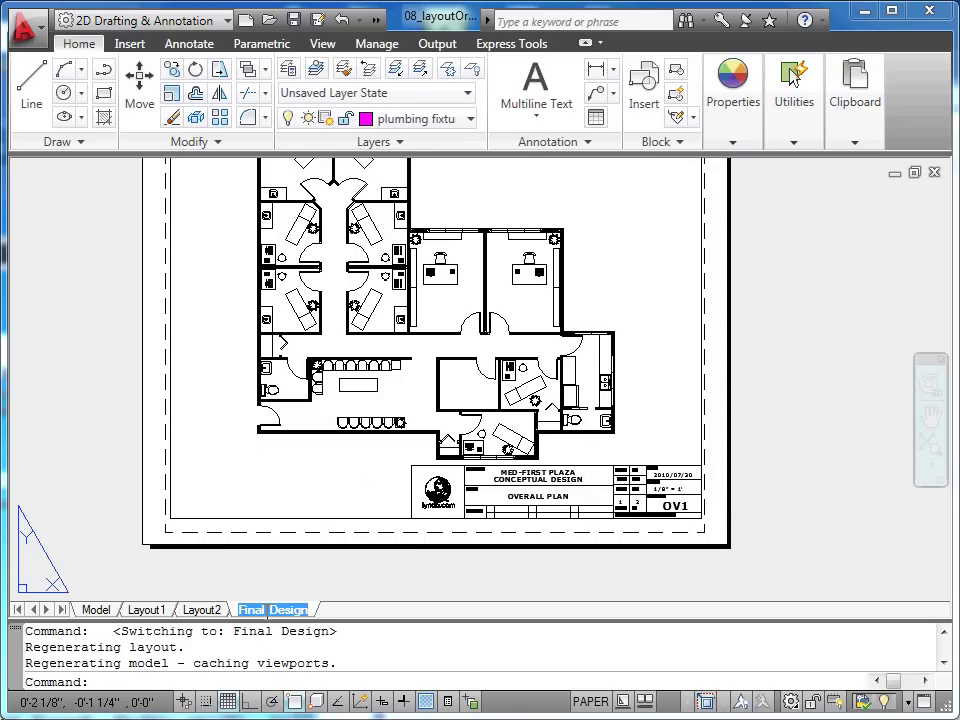
type("OV1")
key("Return")
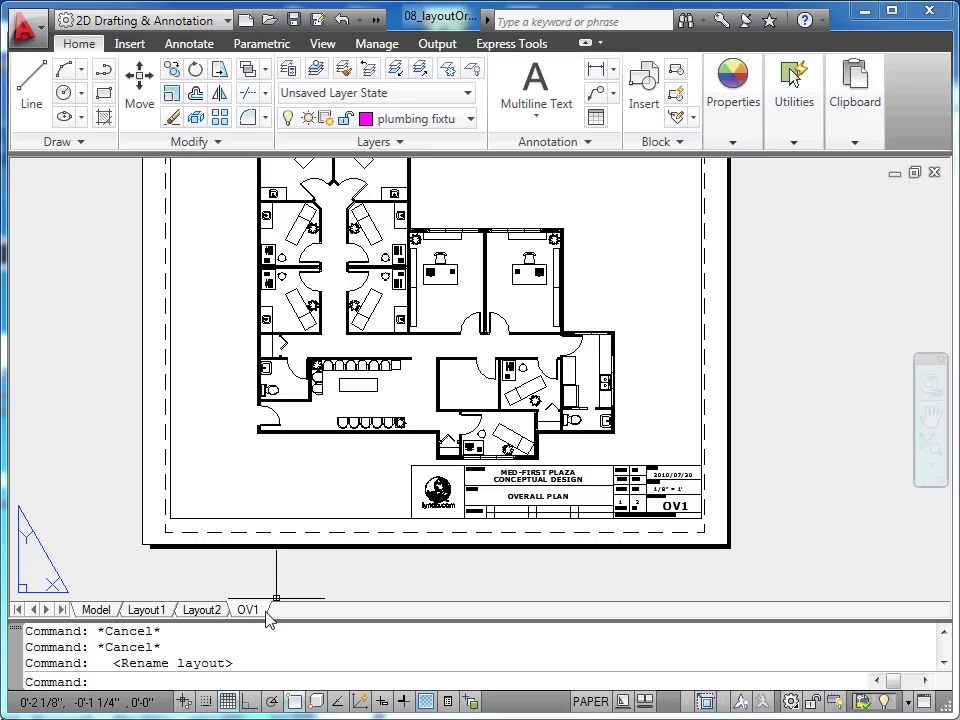
Step: Move the OV1 layout tab directly after Model, ahead of Layout1 and Layout2
left_click_drag(257, 609, 122, 611)
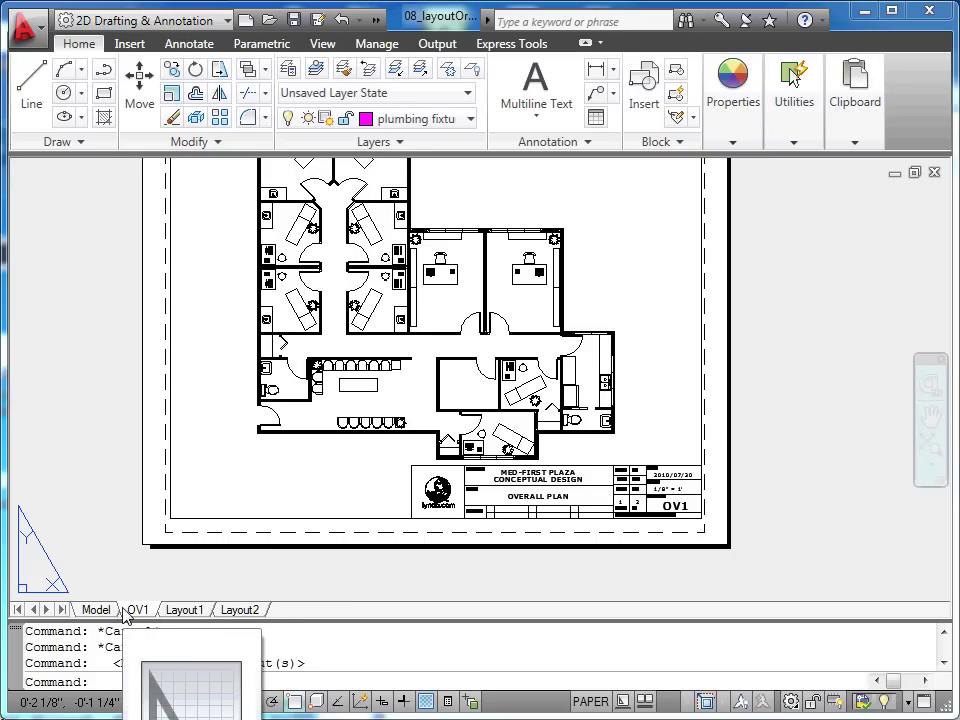
mouse_move(186, 620)
left_mouse_down()
mouse_move(238, 620)
mouse_move(174, 618)
left_mouse_up()
Step: Delete Layout1 and then Layout2, confirming each deletion
right_click(174, 618)
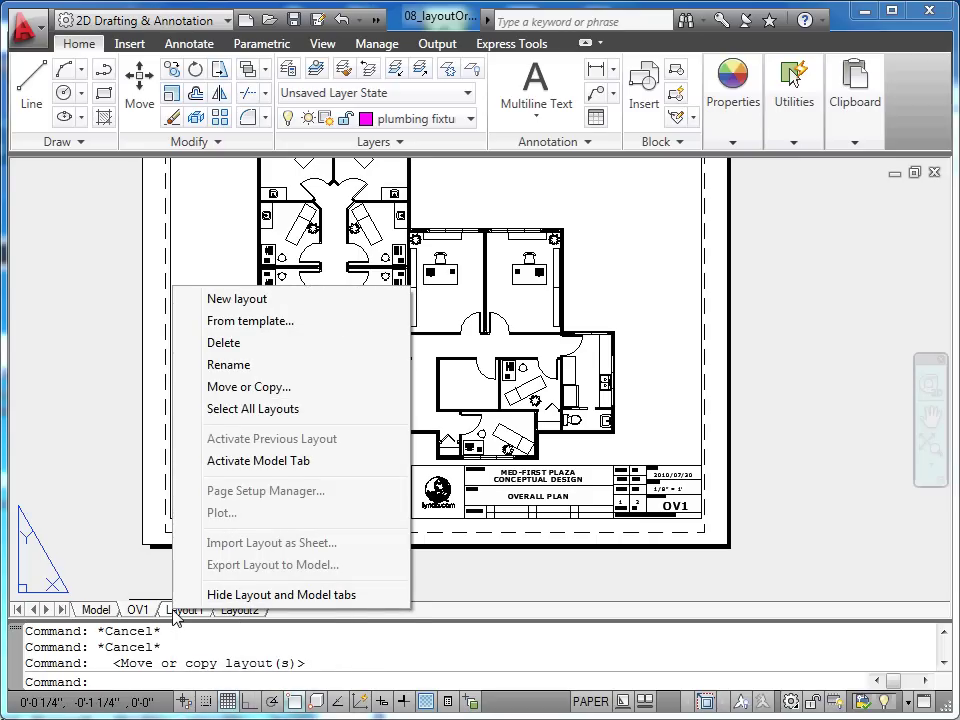
left_click(224, 343)
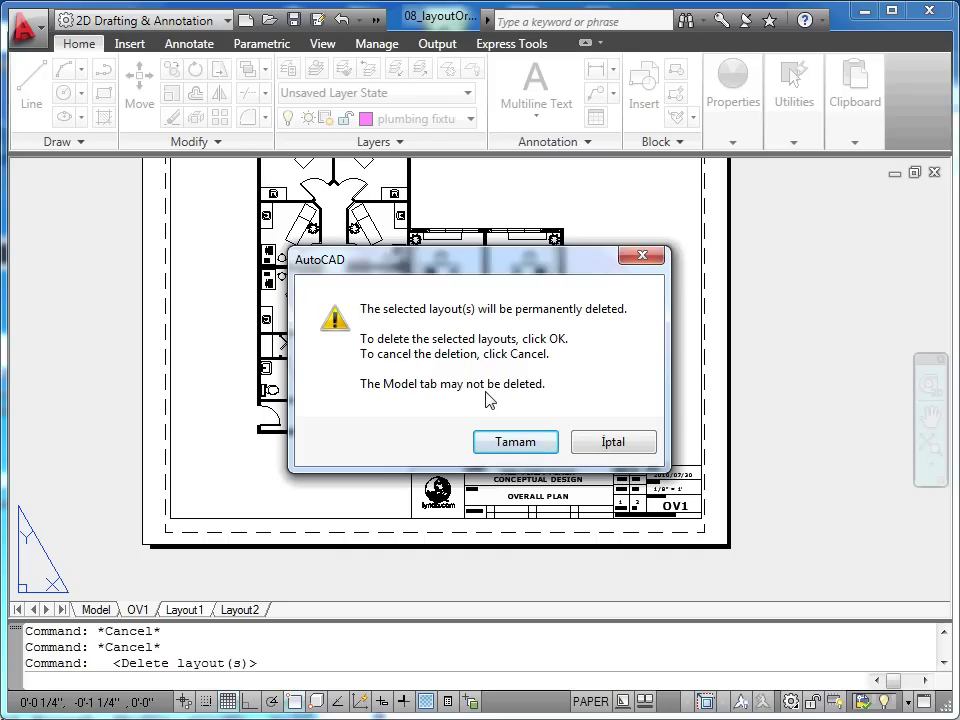
left_click(528, 444)
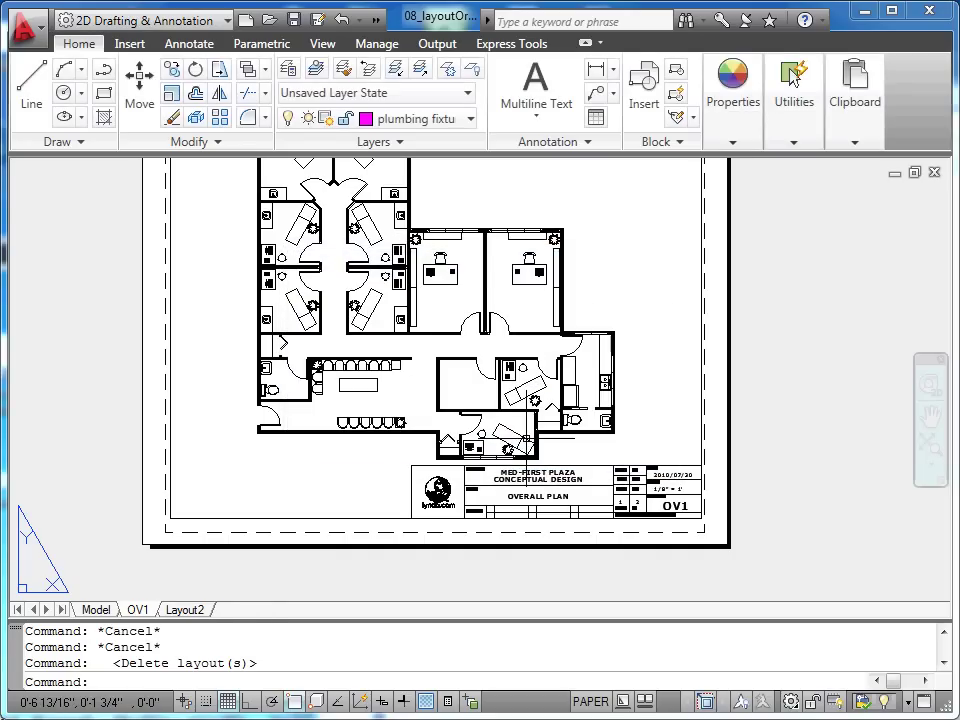
right_click(183, 609)
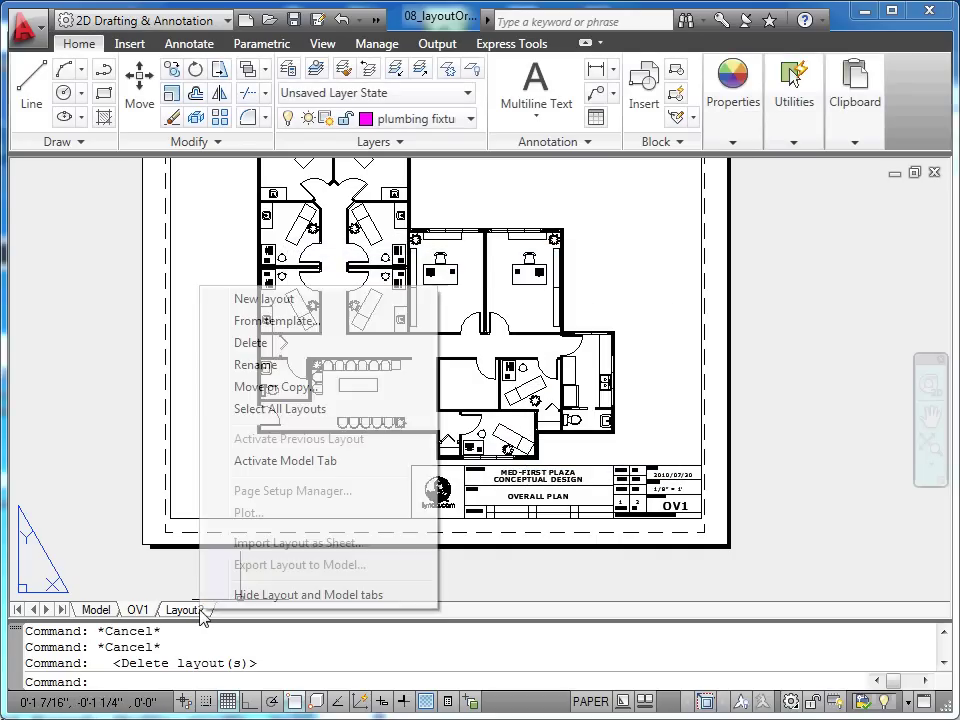
left_click(290, 344)
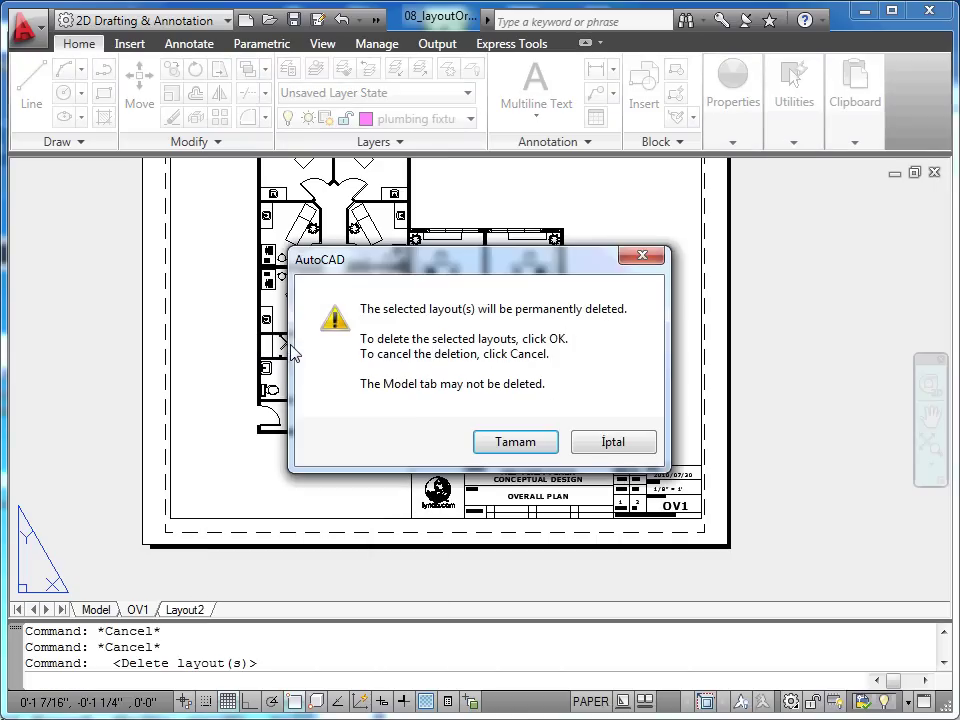
left_click(512, 441)
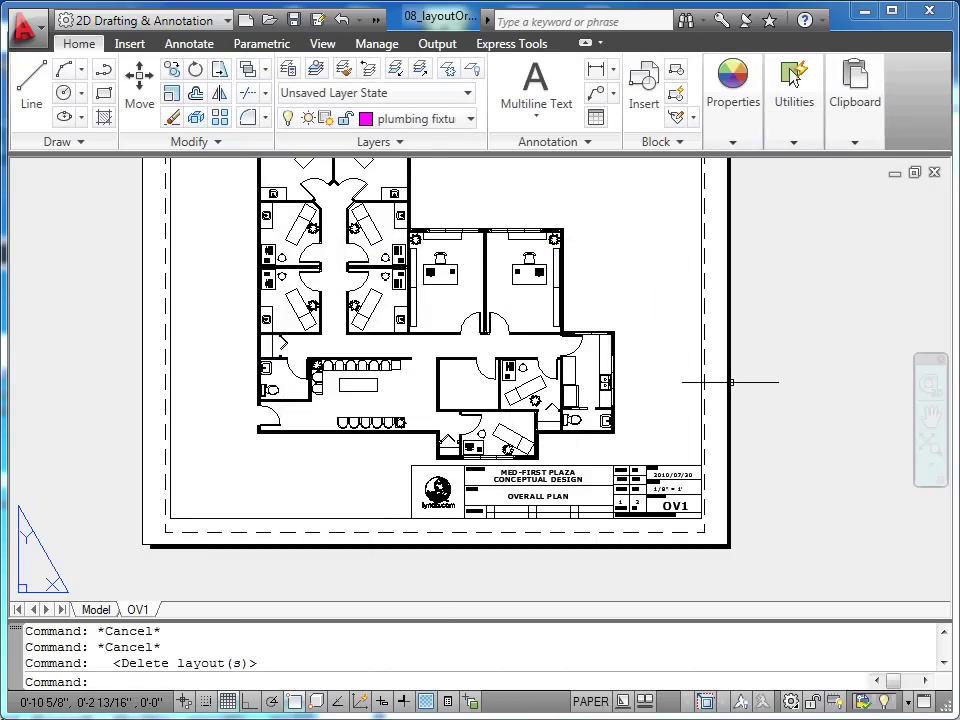
Step: Create a copy of the OV1 layout named OV1 (2), placed after the original
middle_click_drag(778, 362, 843, 410)
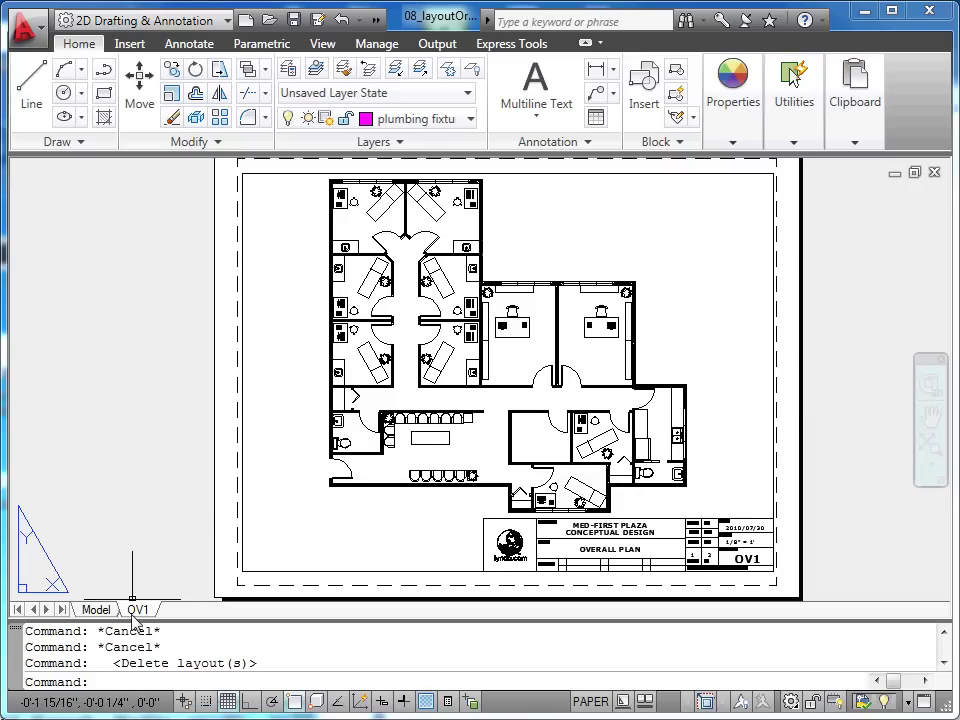
left_click_drag(135, 617, 176, 620)
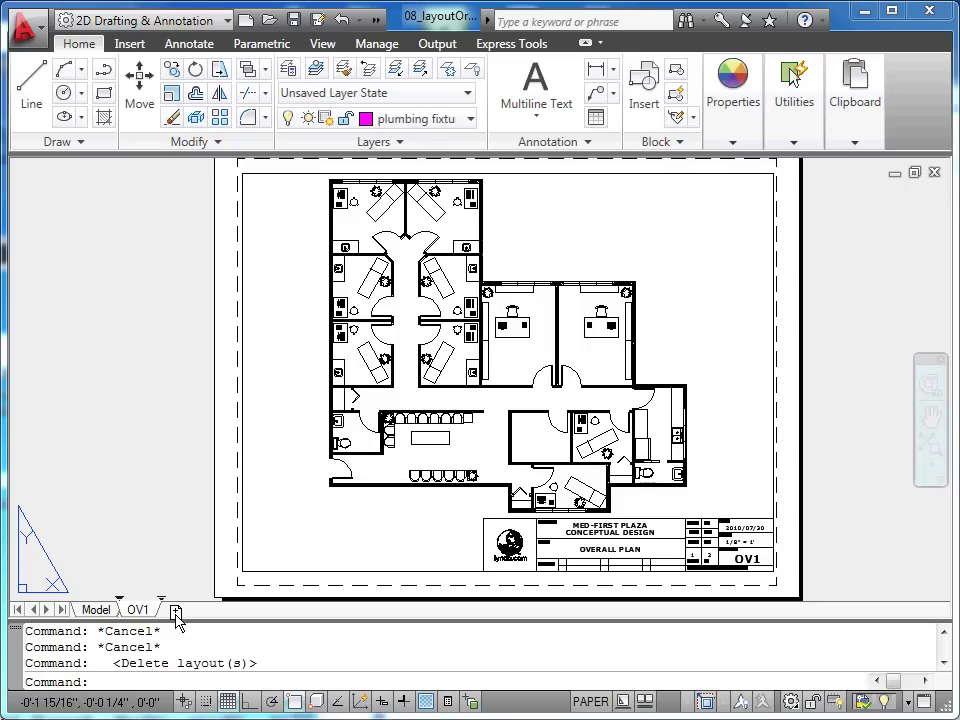
left_click_drag(176, 620, 178, 622, "ctrl")
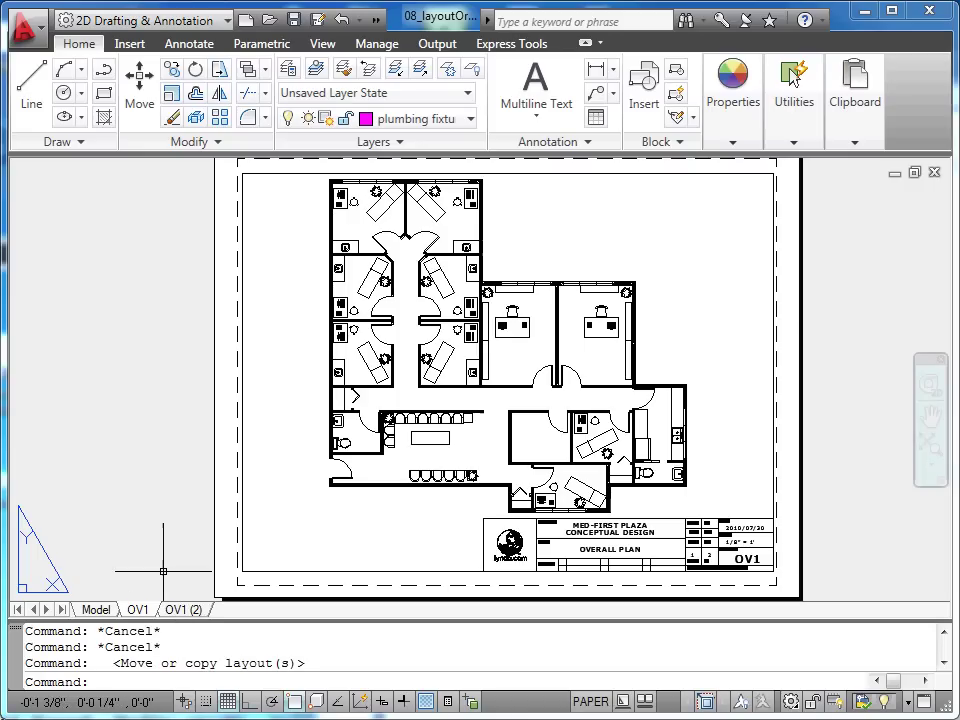
Step: Go to the OV1 (2) layout and switch off the viewport layer
left_click(189, 615)
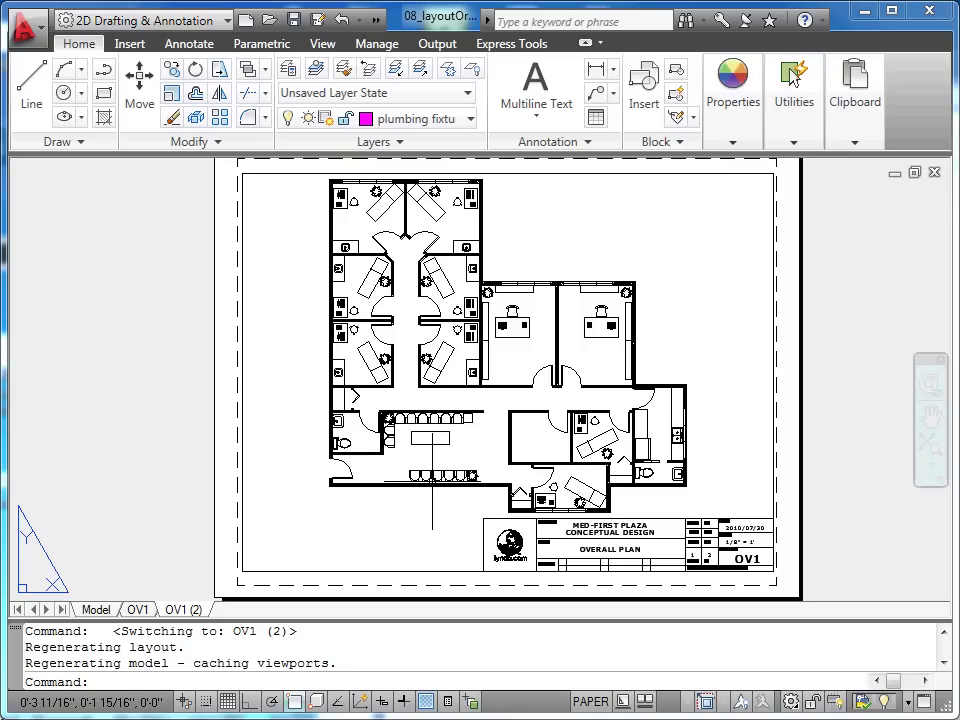
left_click(471, 125)
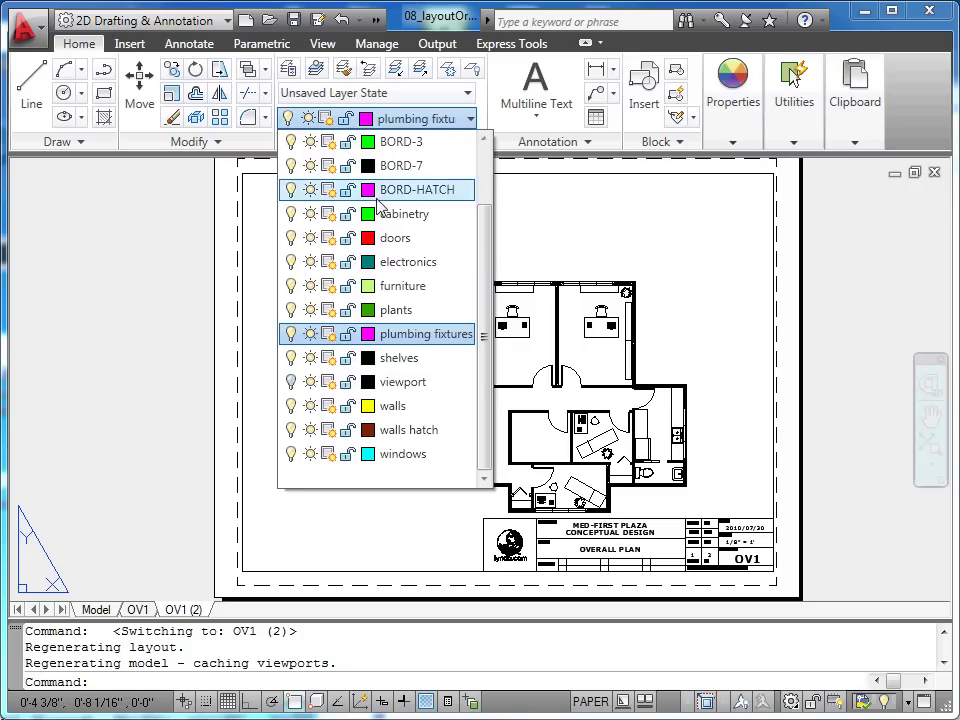
left_click(291, 381)
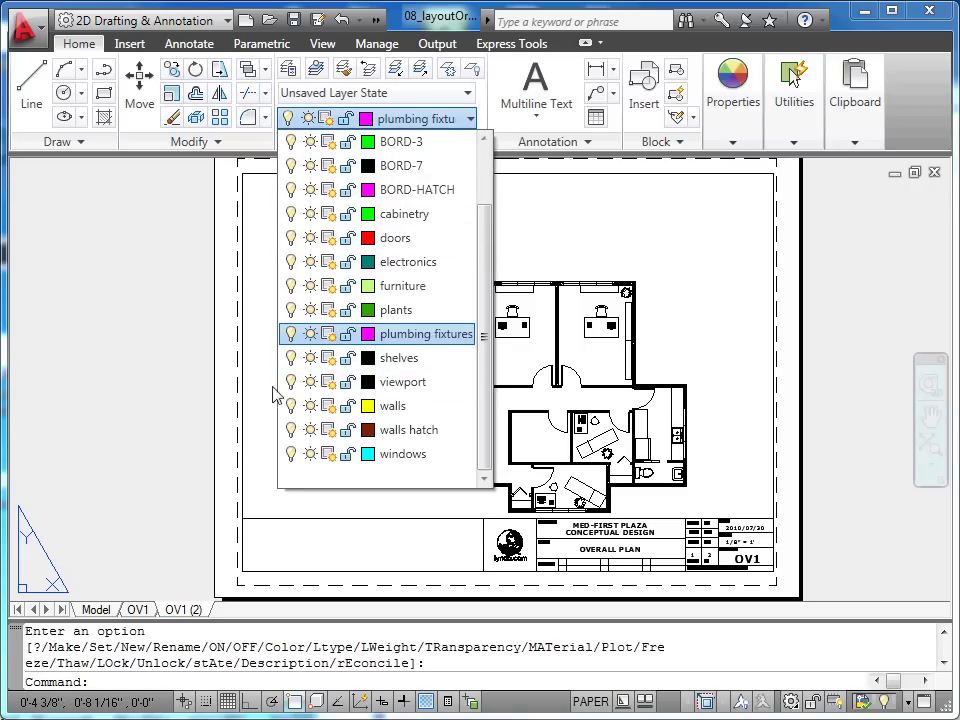
left_click(144, 403)
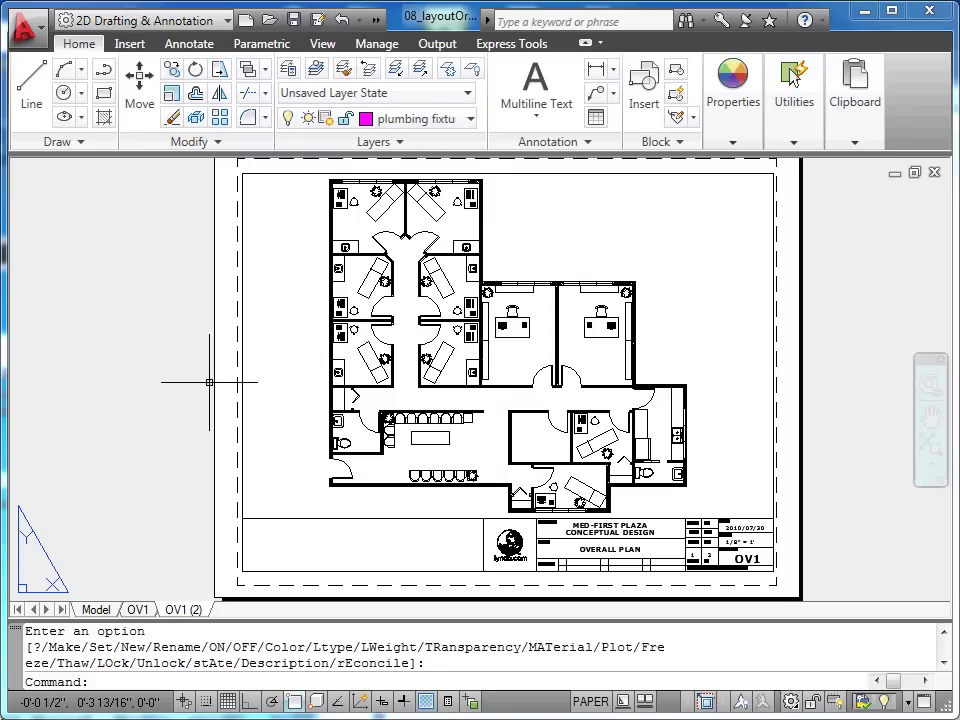
Step: Inside the unlocked viewport, set the scale to 1/2" = 1'-0"
double_click(287, 375)
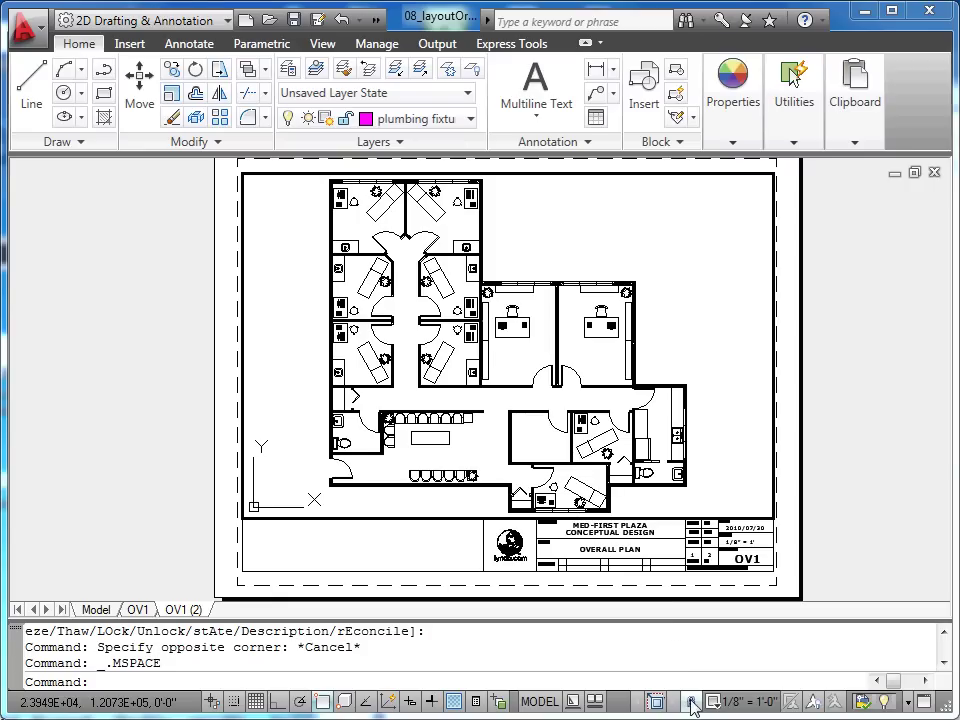
left_click(692, 702)
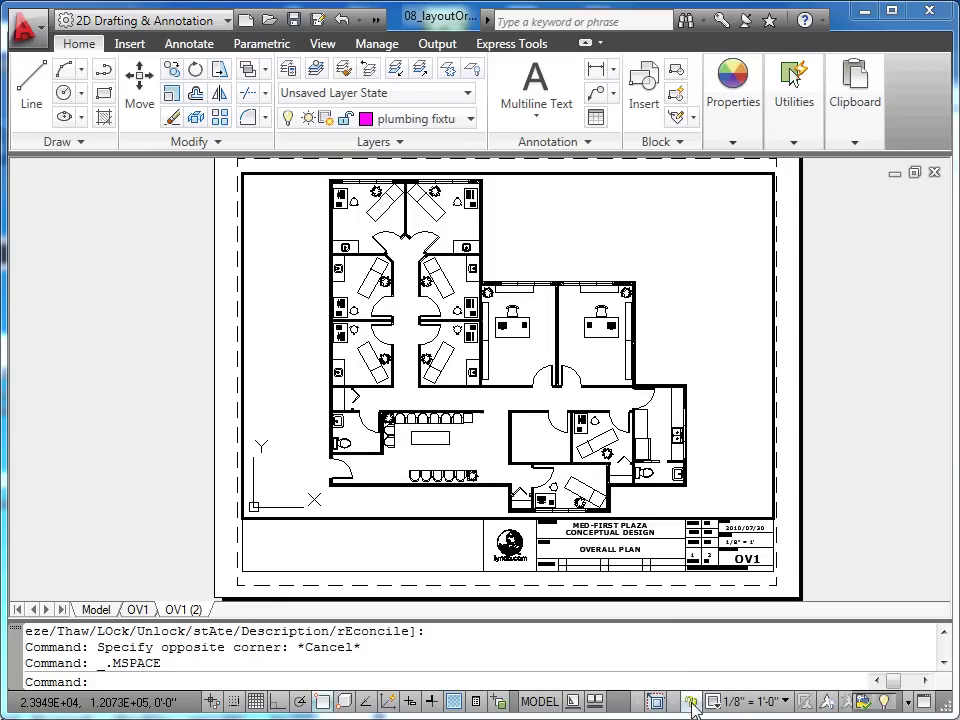
middle_click_drag(705, 432, 682, 343)
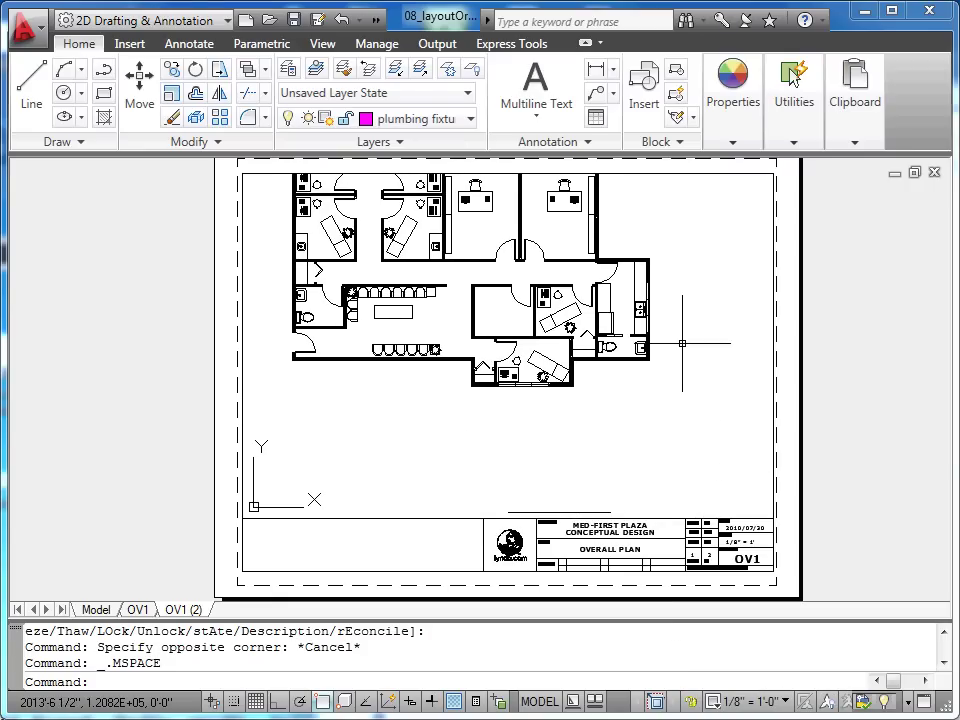
left_click(785, 702)
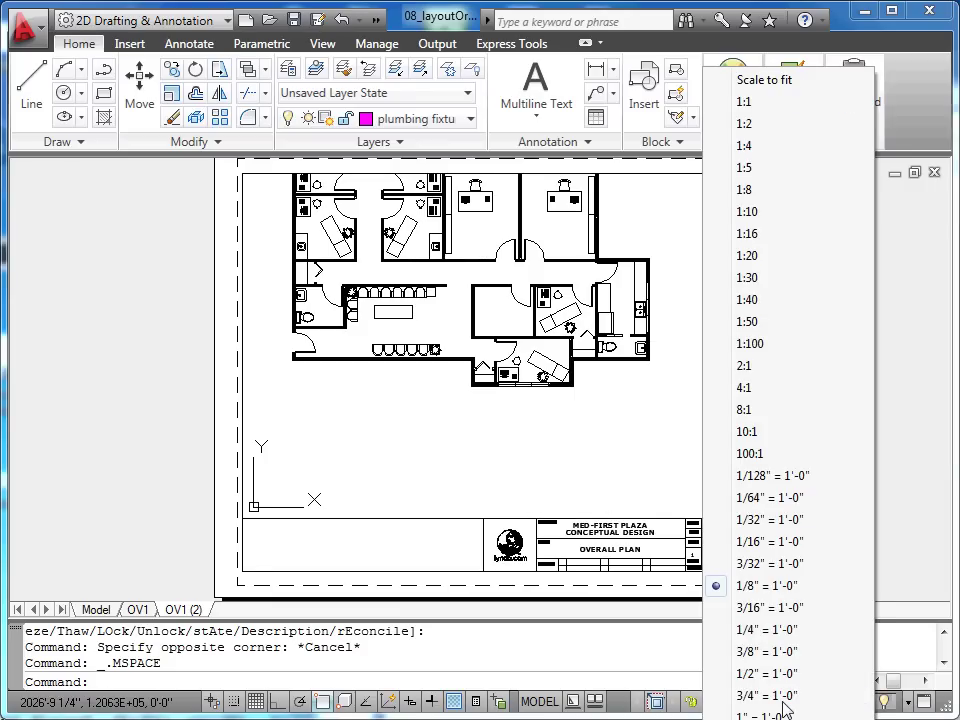
left_click(784, 653)
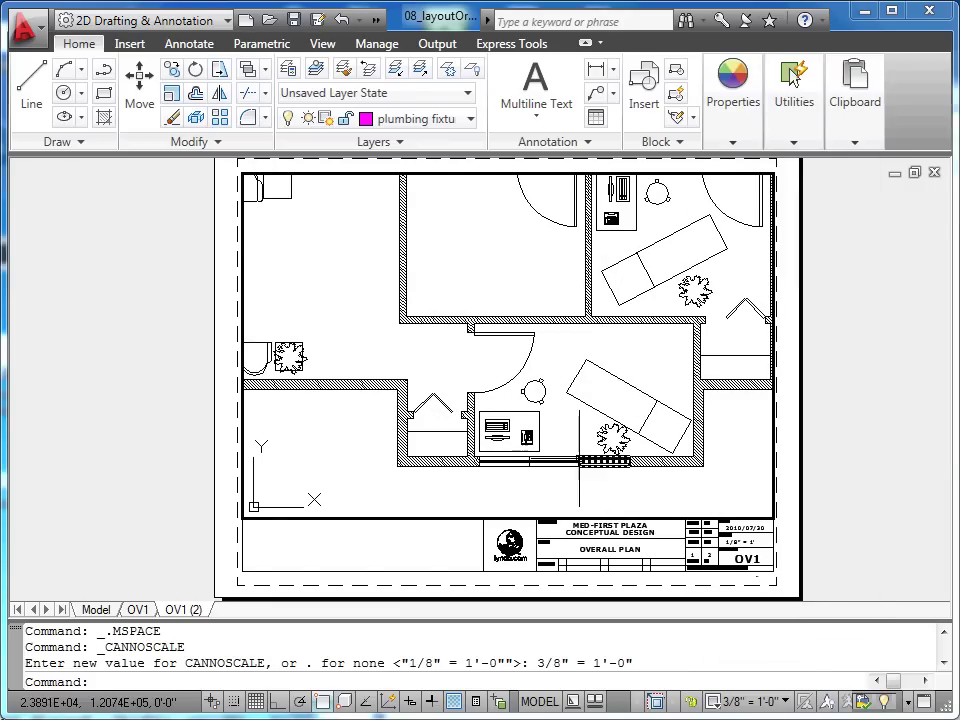
left_click(785, 702)
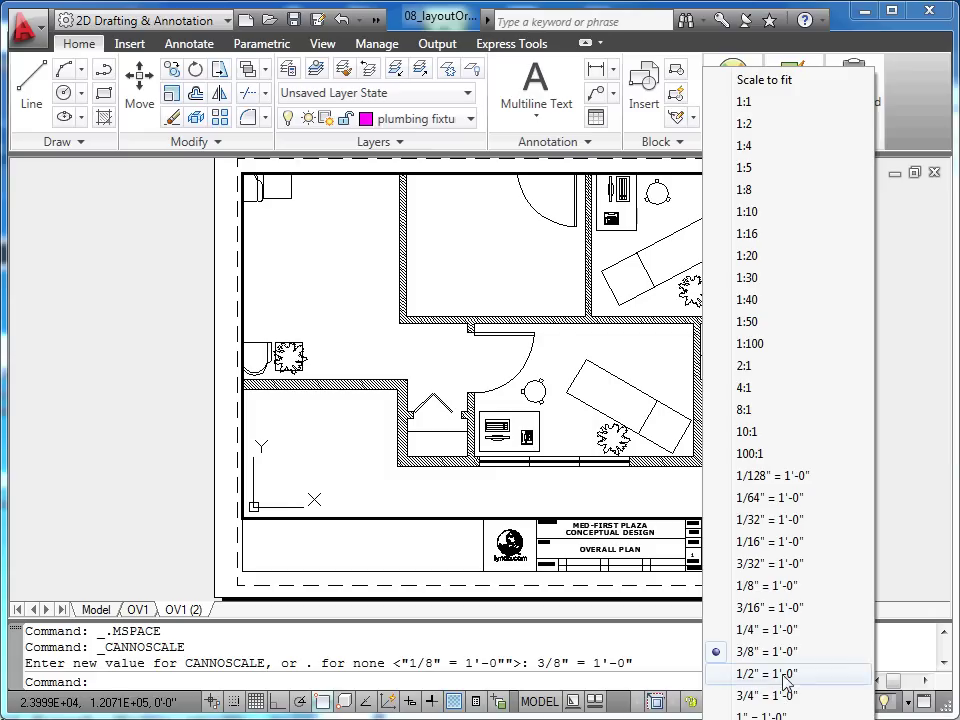
left_click(785, 675)
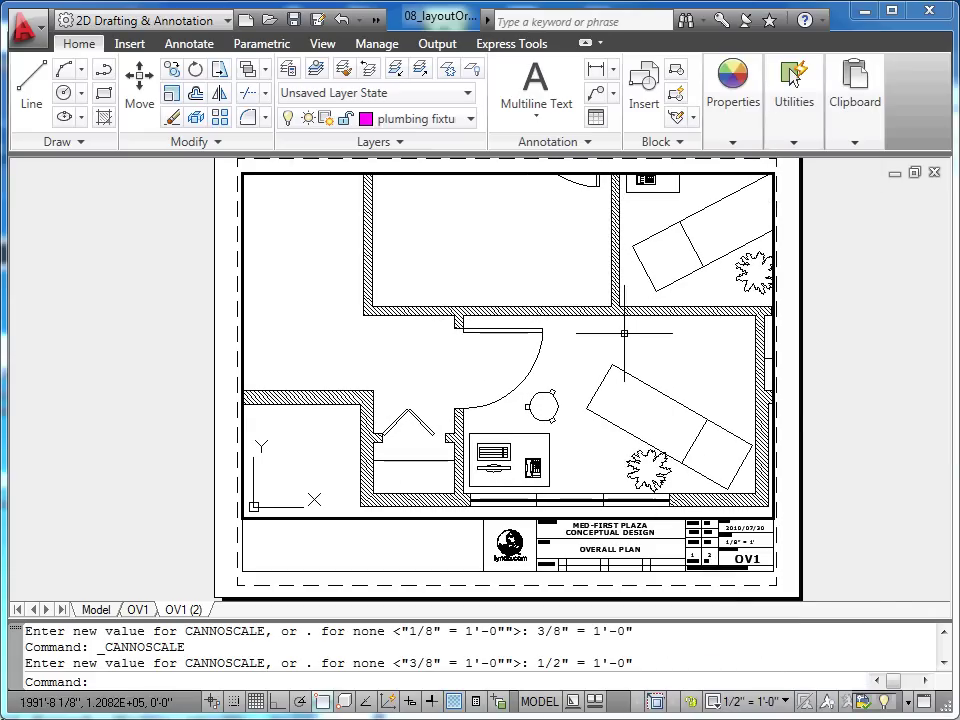
Step: Reposition the plan, lock the viewport scale, and return to paper space
mouse_move(671, 360)
middle_mouse_down()
mouse_move(616, 328)
mouse_move(622, 295)
middle_mouse_up()
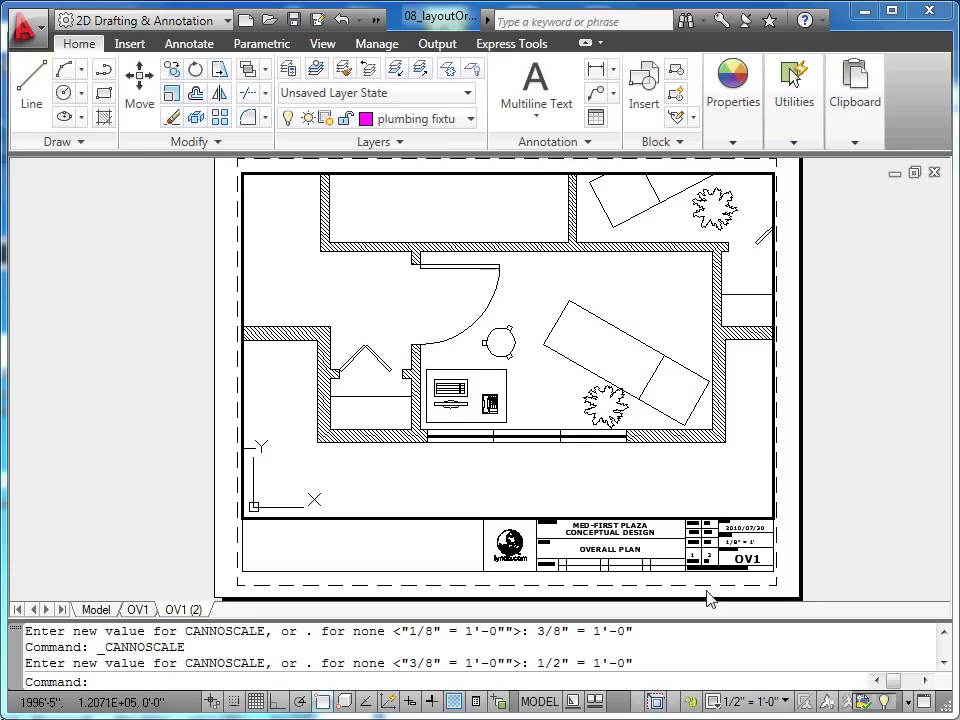
left_click(690, 700)
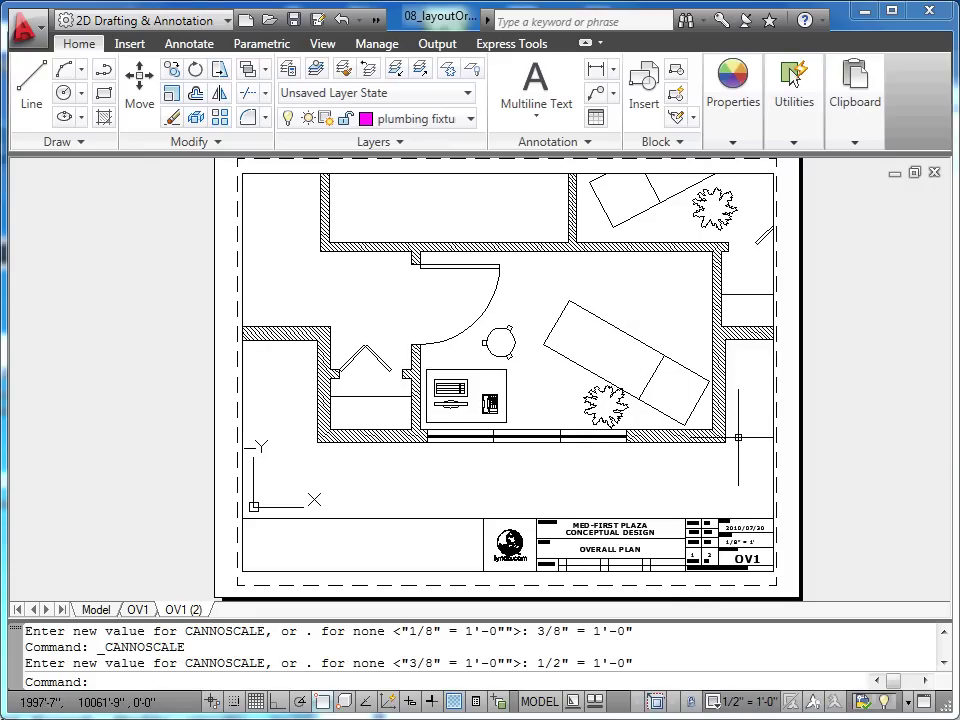
double_click(860, 406)
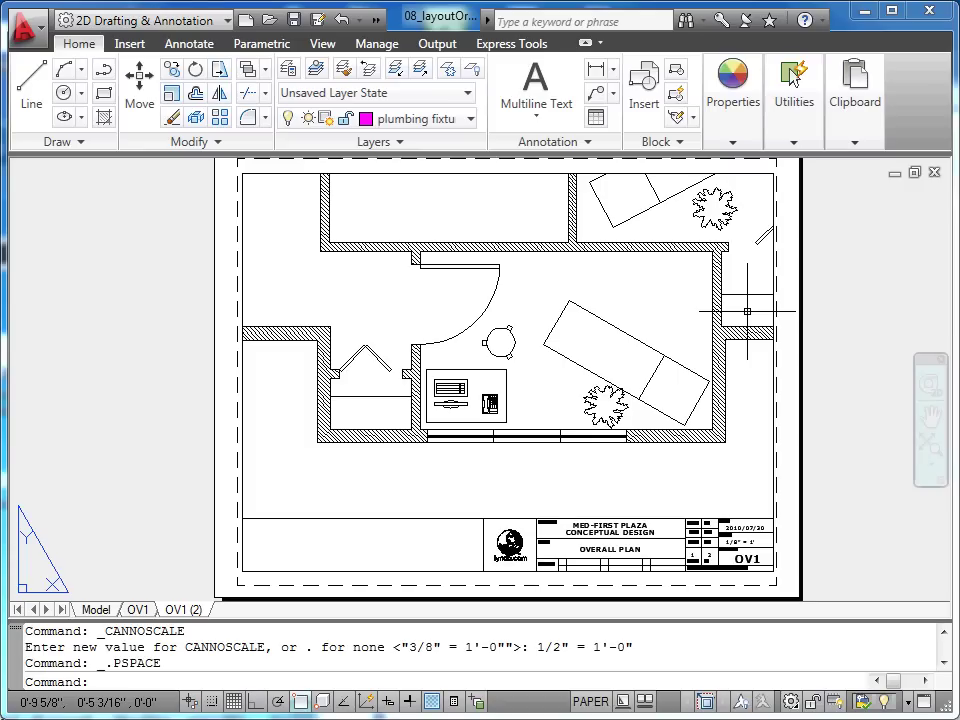
Step: With Osnap off, crop the viewport corners in to the plan's bottom-left and top-right walls
left_click(460, 518)
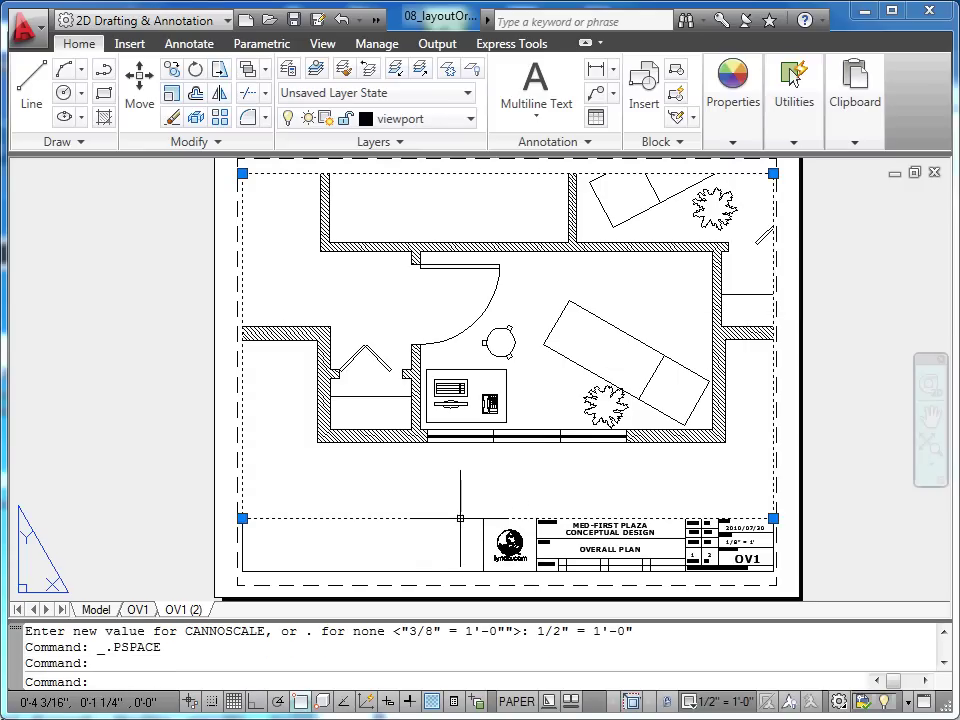
left_click(242, 518)
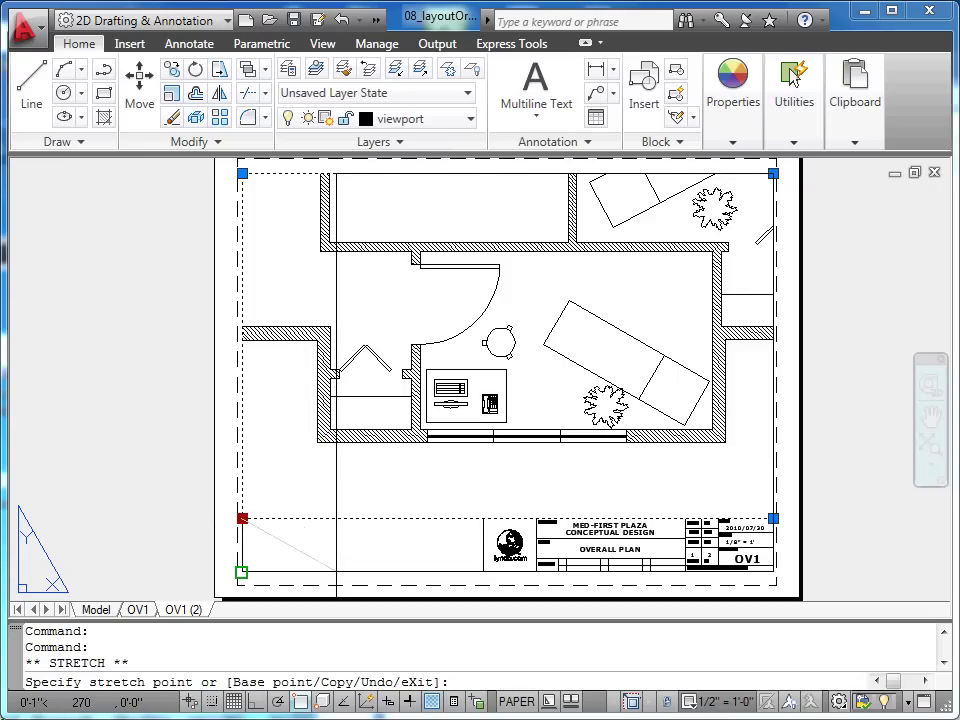
left_click(301, 703)
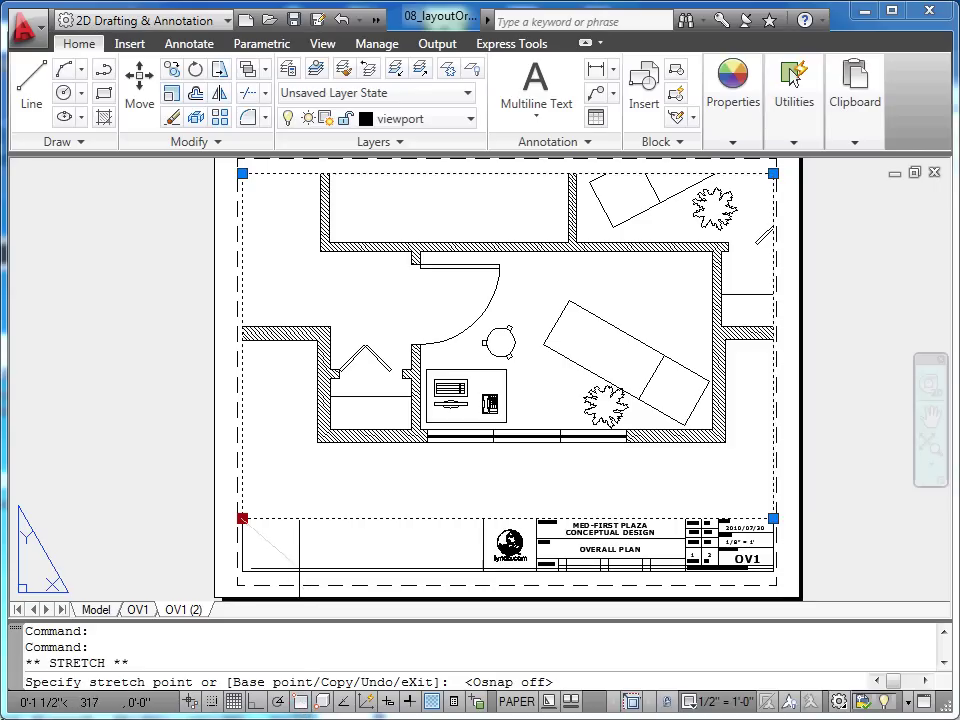
left_click(311, 448)
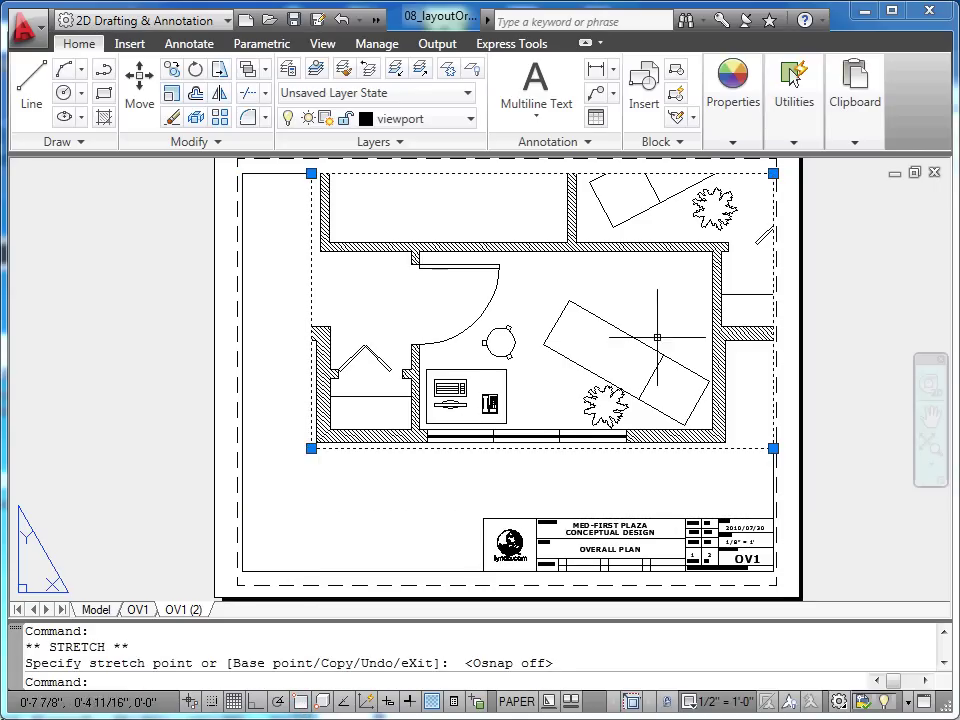
left_click(773, 174)
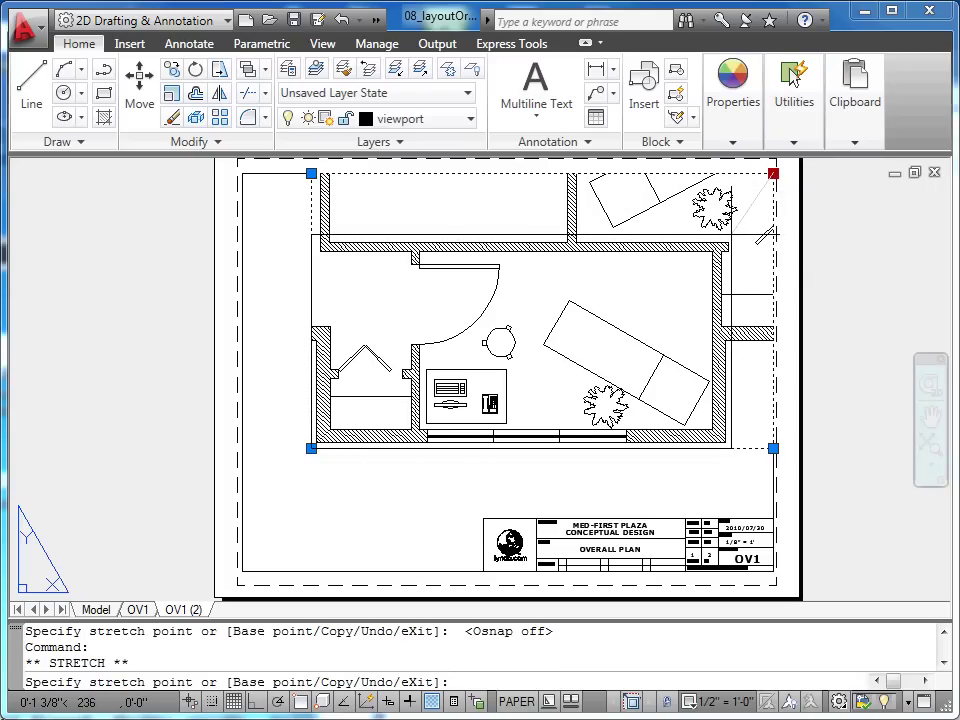
left_click(731, 234)
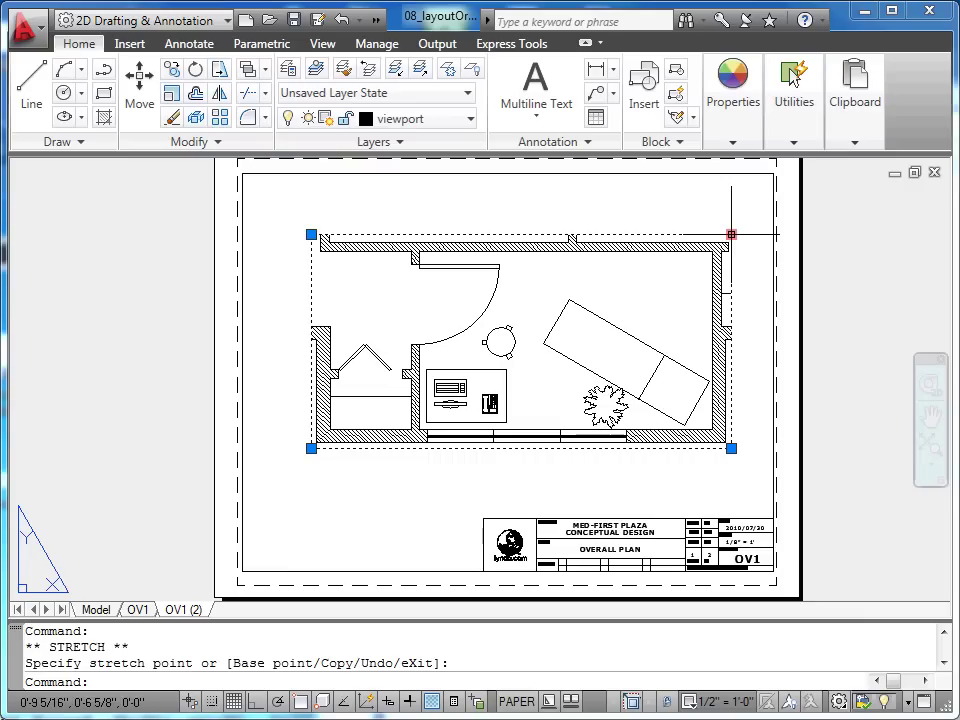
key("Escape")
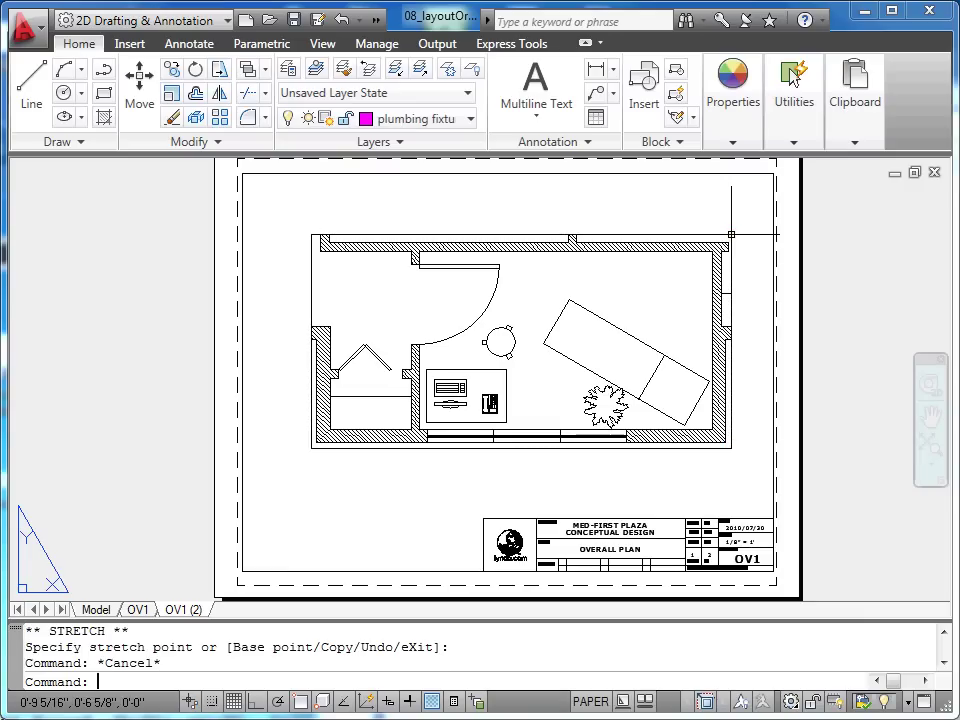
Step: Turn off the viewport layer to hide the viewport border
left_click(469, 120)
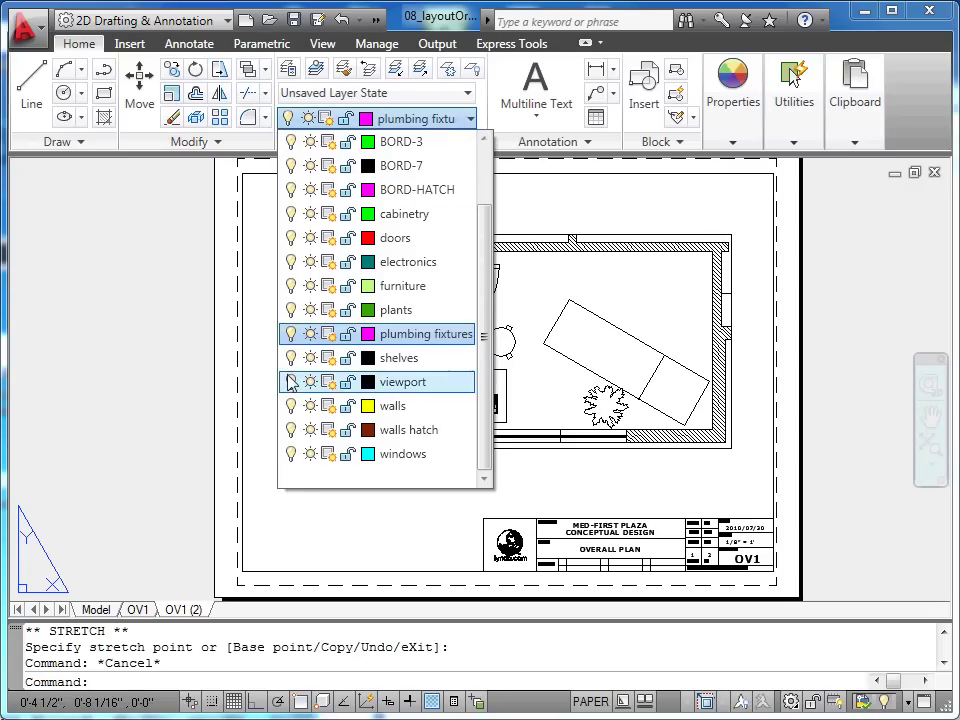
left_click(289, 382)
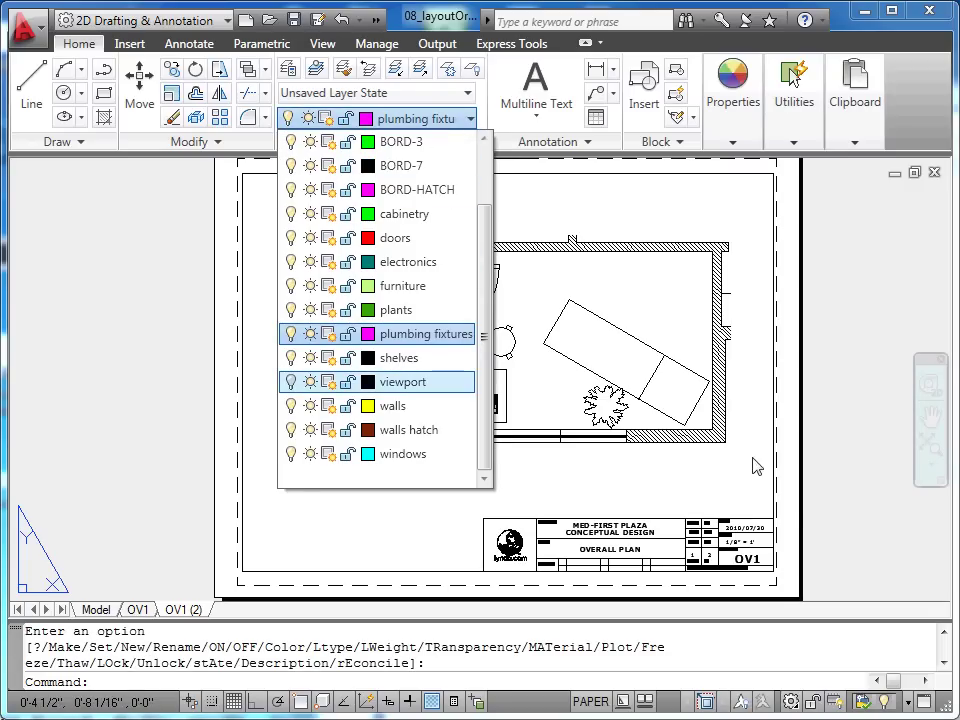
scroll(643, 554, "up", 2)
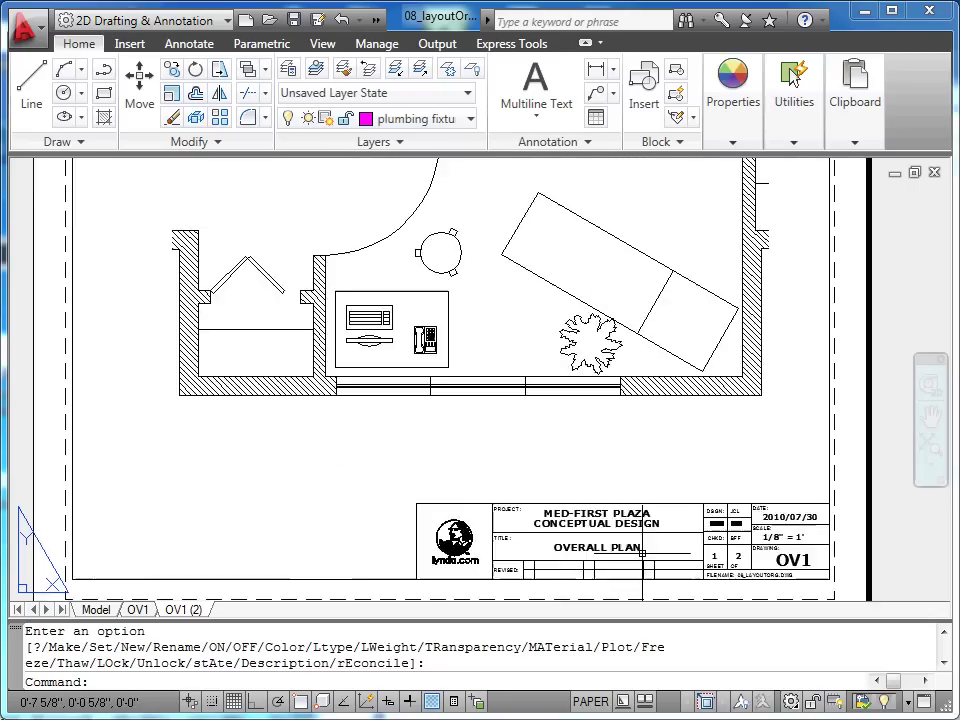
Step: Change the title block scale text to 1/2" = 1'
scroll(643, 554, "up", 4)
middle_click_drag(649, 531, 439, 448)
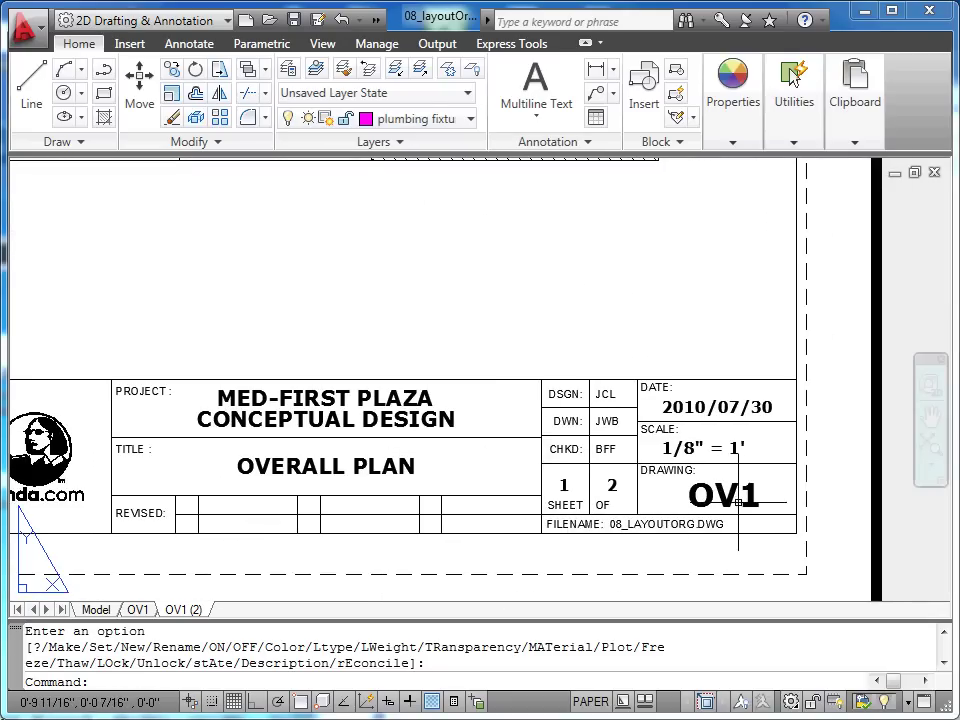
double_click(693, 450)
left_click(691, 449)
key("BackSpace")
type("2")
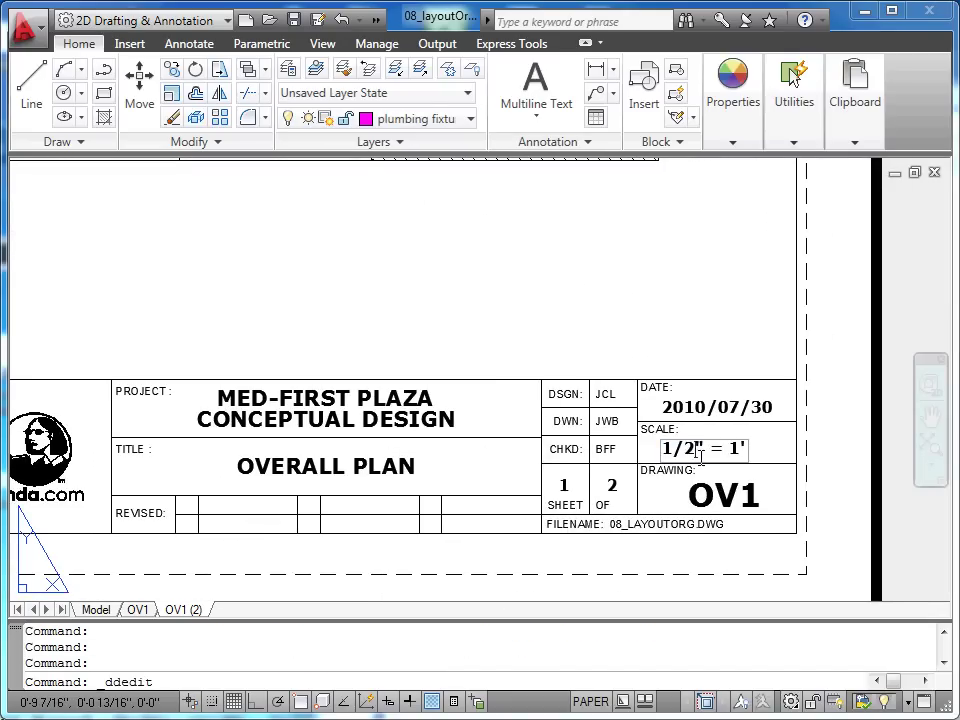
key("Return")
Step: Set the drawing number to ER1 and the sheet number to 2
left_click(756, 505)
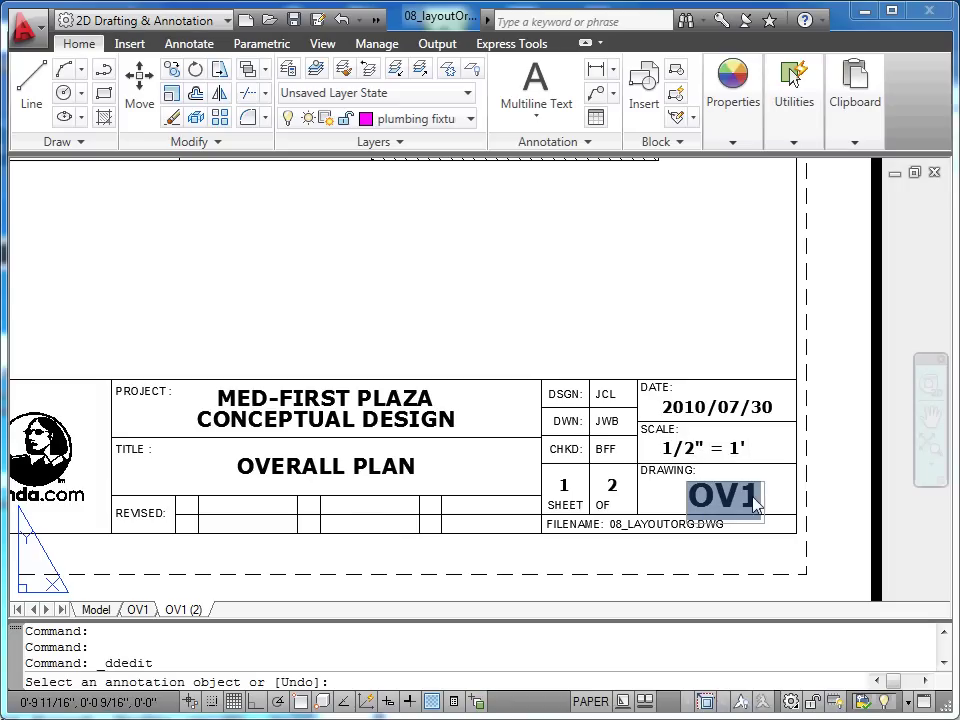
type("ER1")
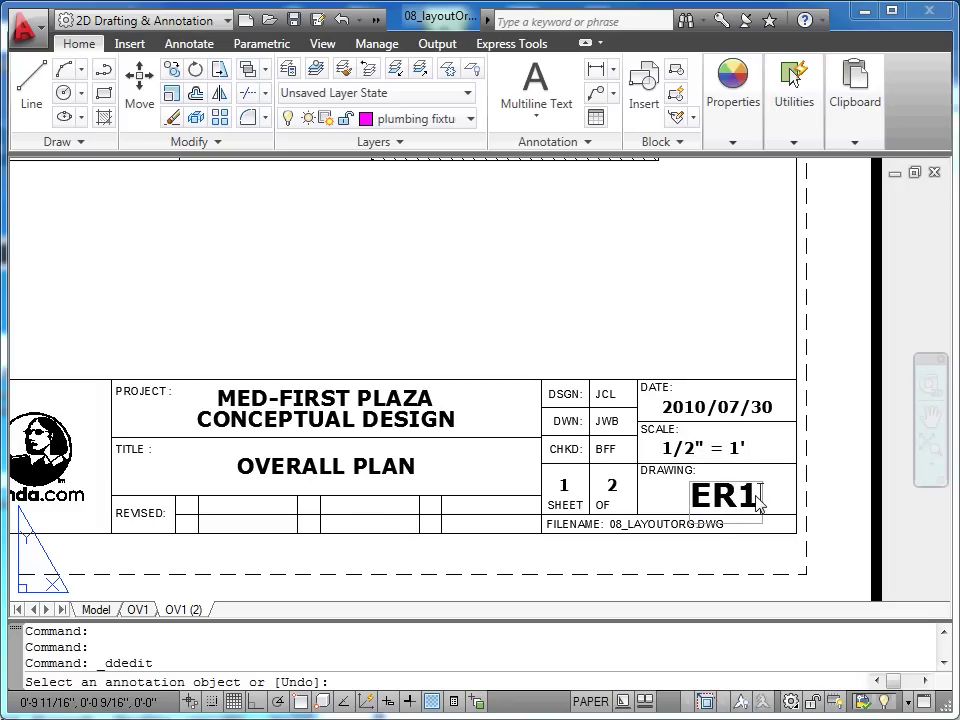
key("Return")
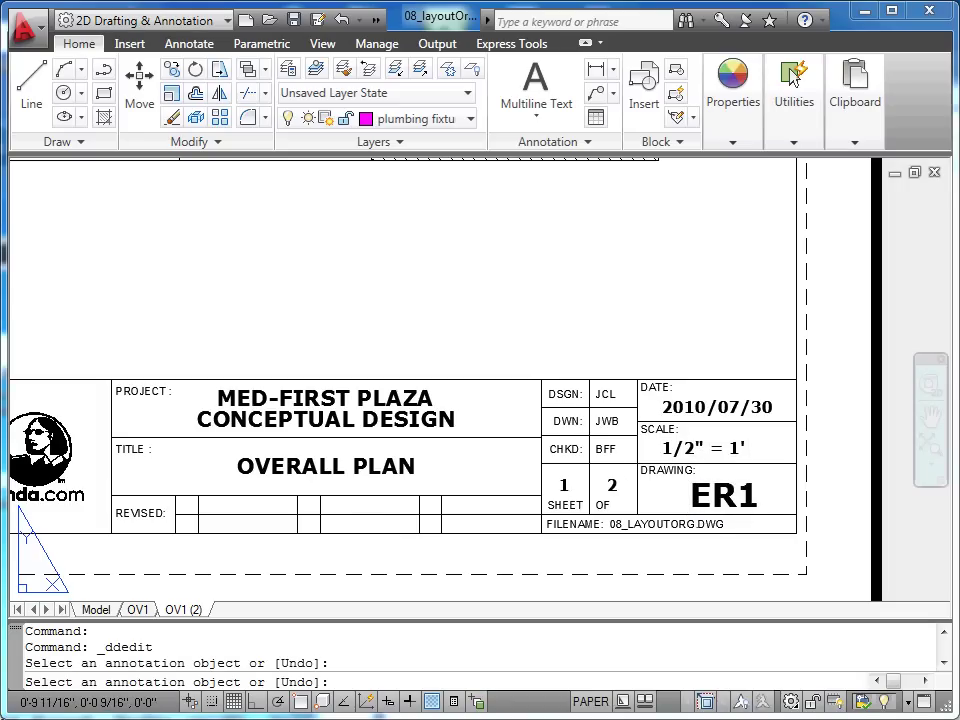
left_click(563, 485)
type("2")
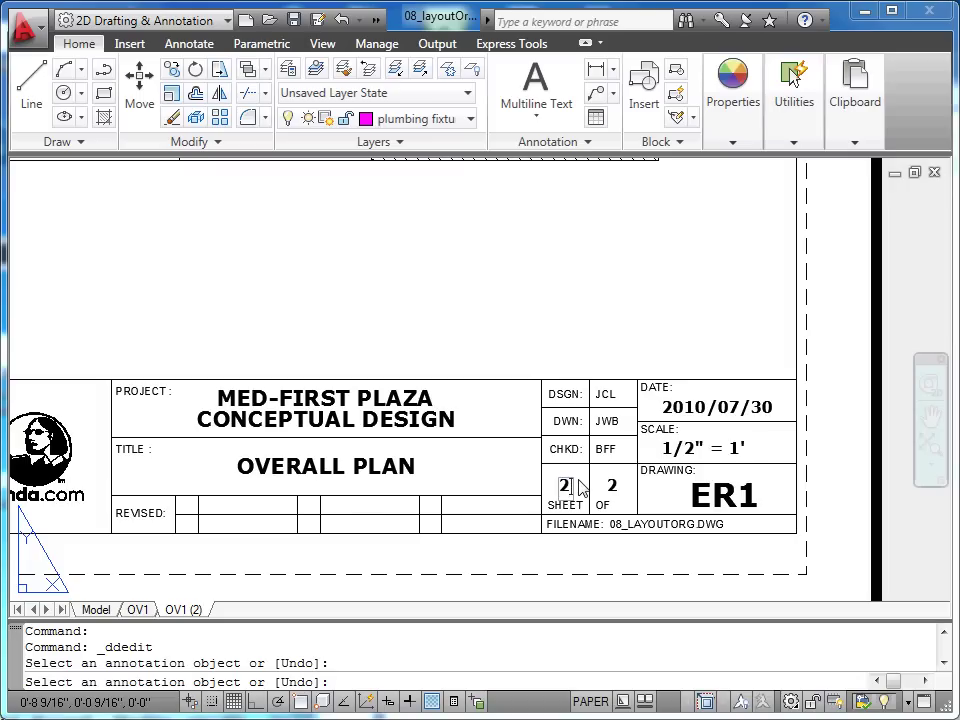
left_click(418, 476)
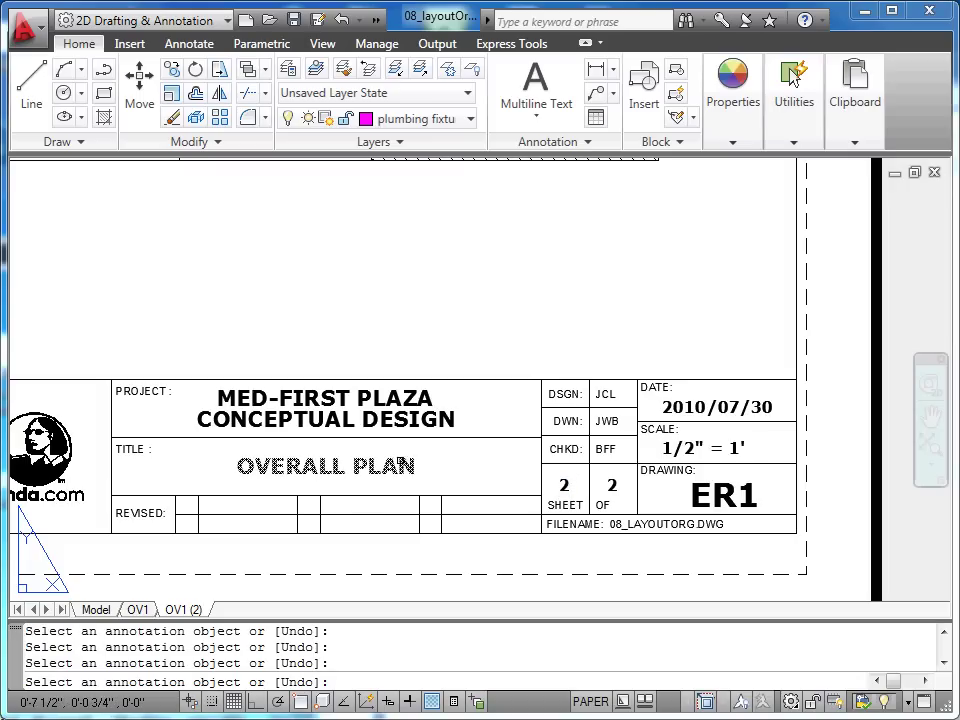
Step: Replace the OVERALL PLAN title with 'ÇİZGİ'
left_click(405, 475)
left_click_drag(430, 462, 208, 452)
type("CİZGİ")
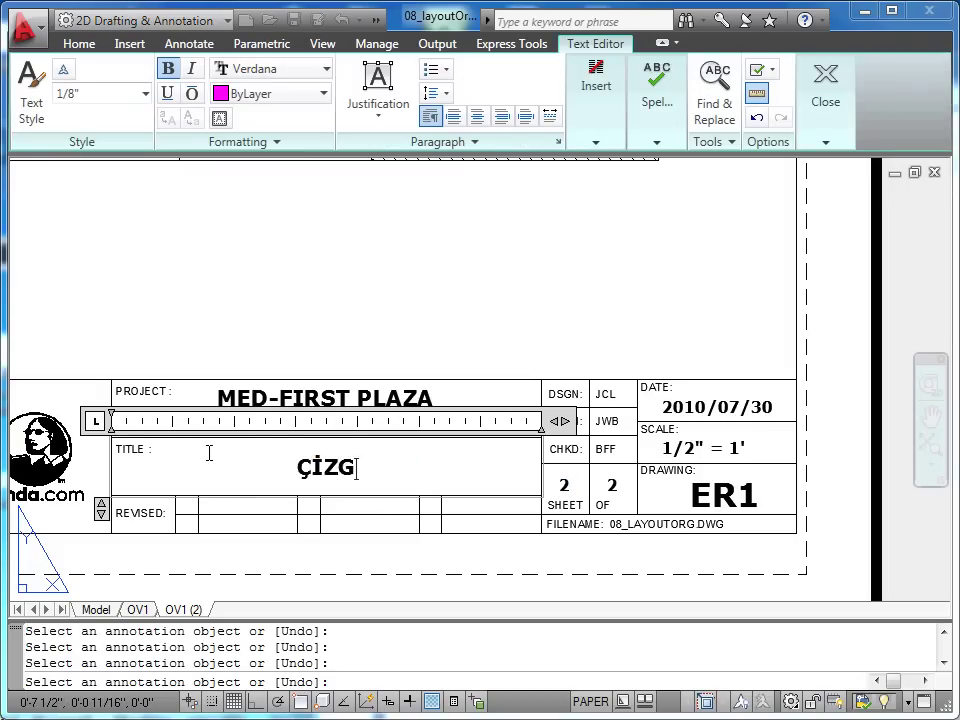
left_click(386, 347)
scroll(399, 328, "down", 2)
middle_click_drag(399, 328, 559, 400)
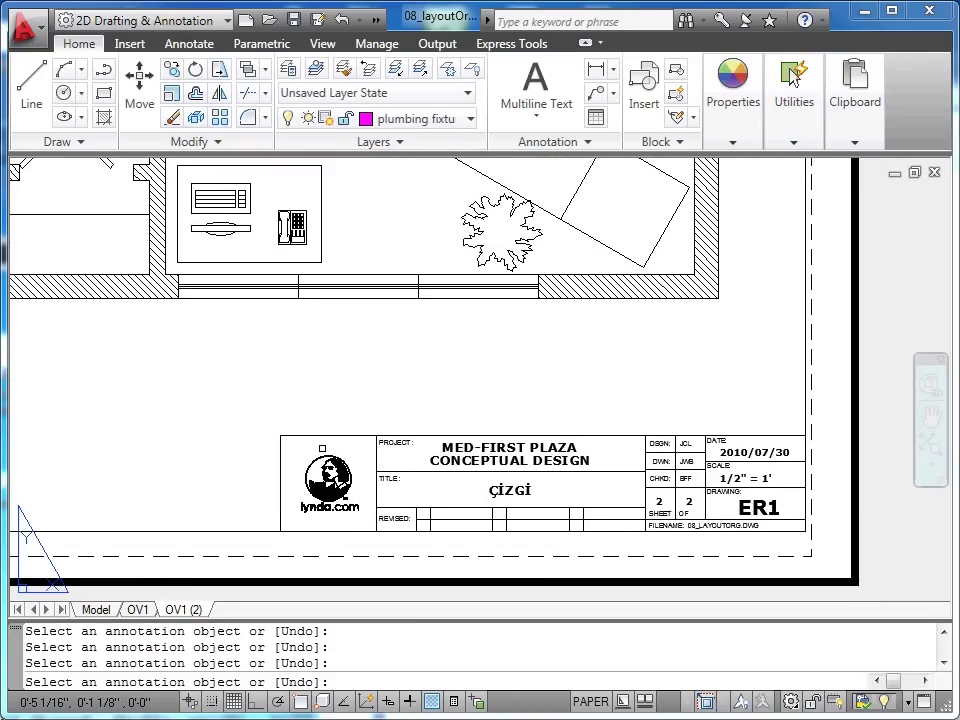
Step: Rename the OV1 (2) layout tab to ER1, then zoom out to show the whole sheet
double_click(183, 611)
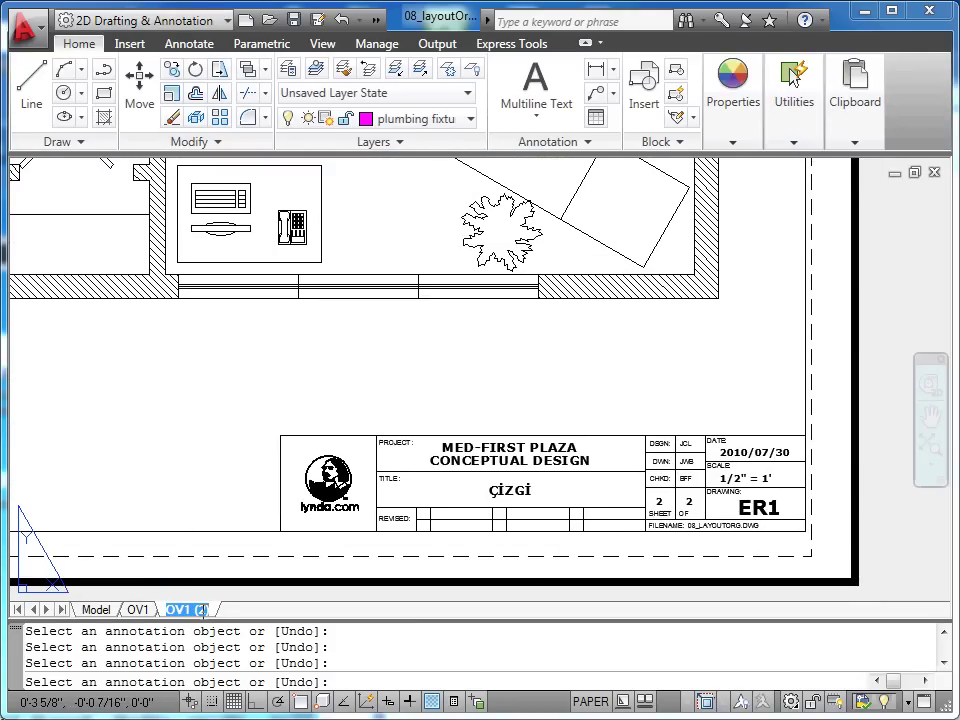
type("ER1")
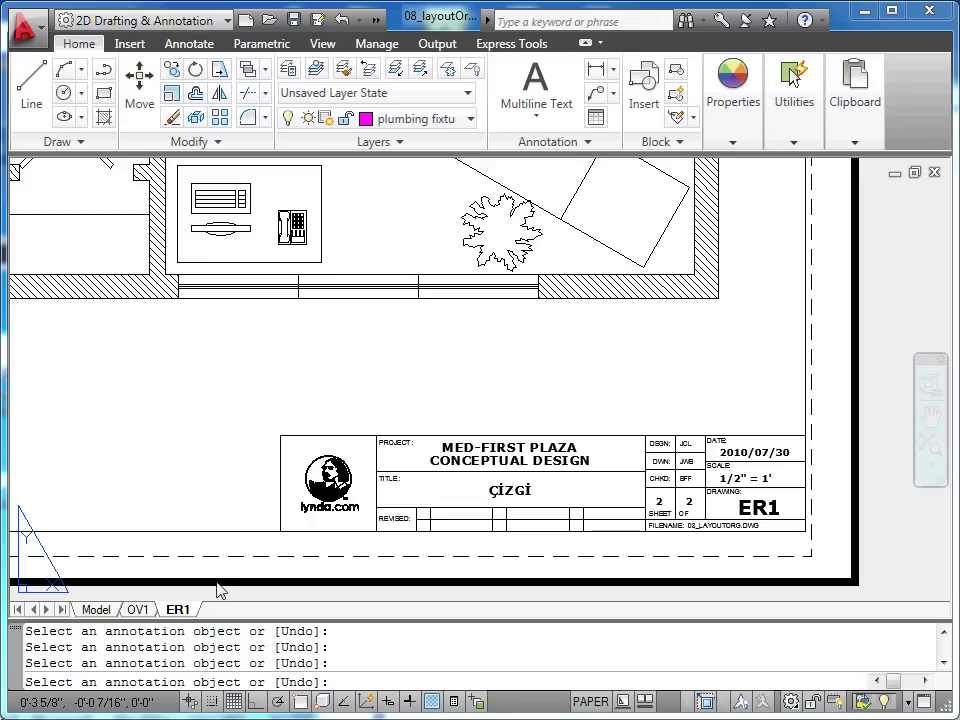
left_click(221, 494)
scroll(243, 420, "down", 2)
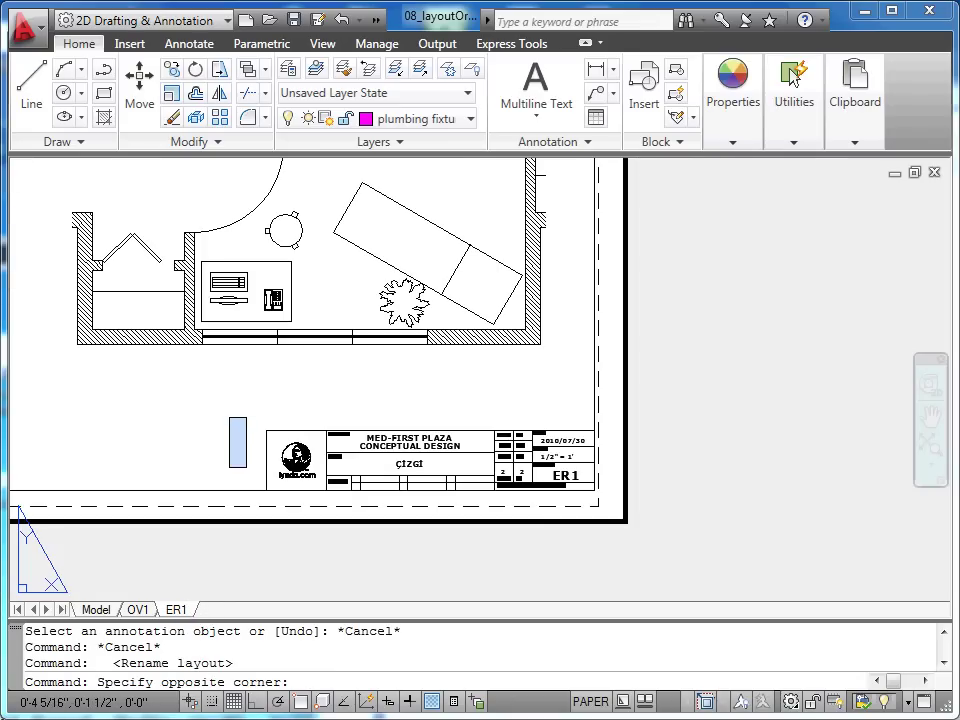
key("Escape")
middle_click_drag(264, 396, 444, 471)
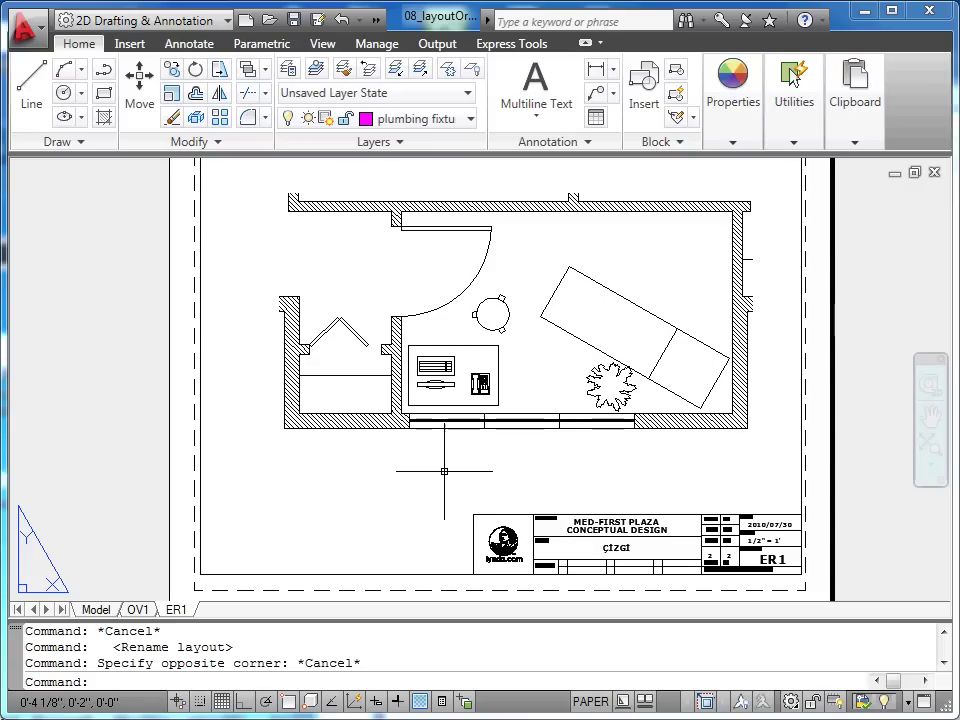
scroll(444, 471, "down", 2)
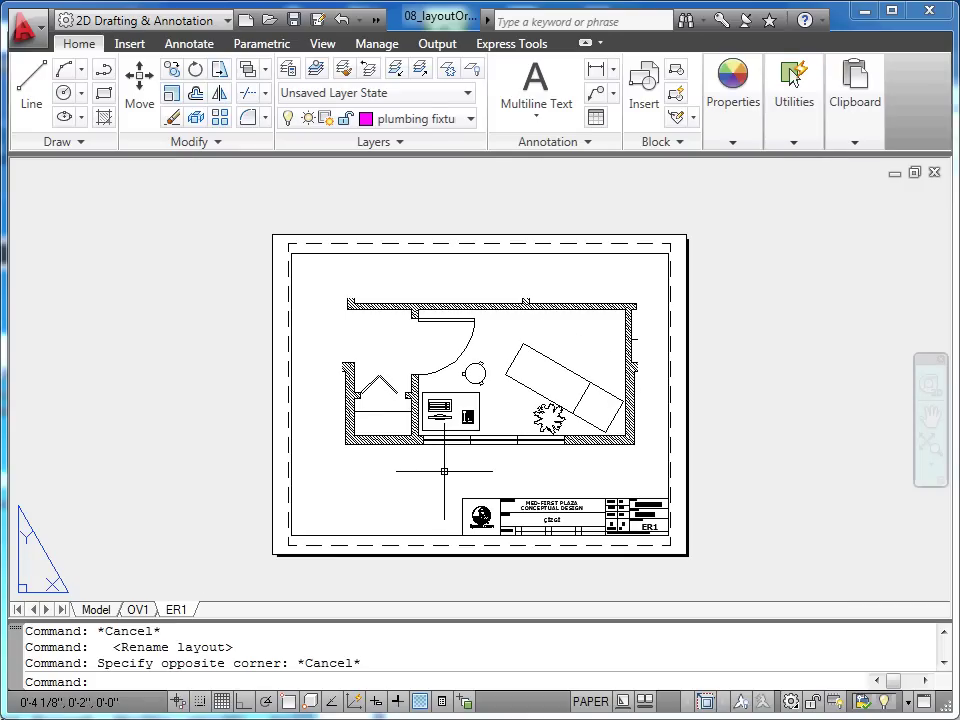